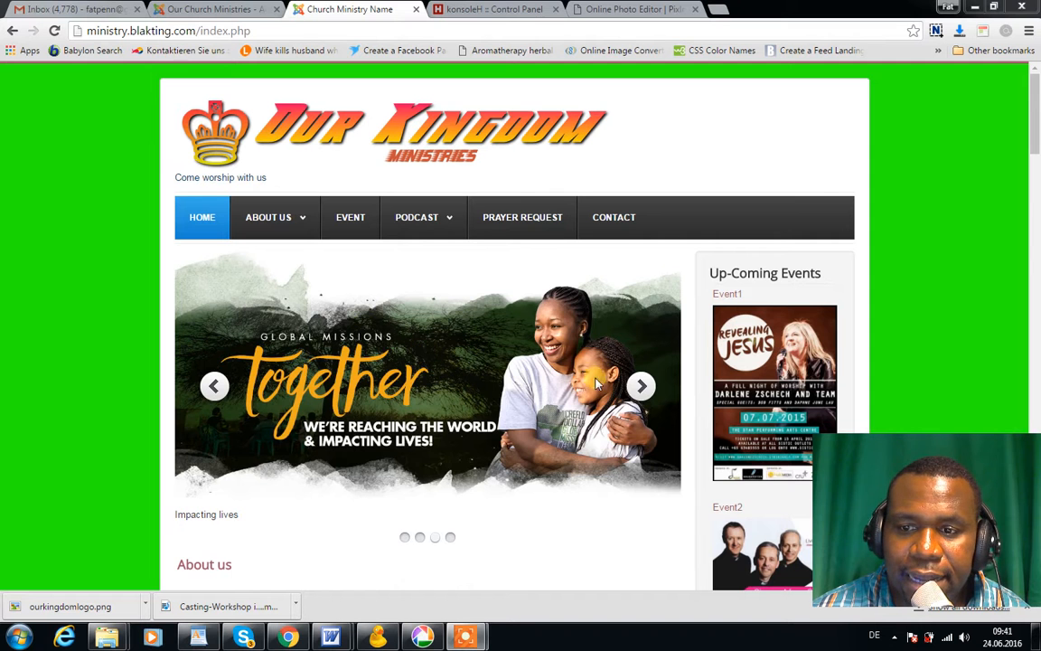
Examine the church website's home page slideshow, About us page, navigation and upcoming events
click(643, 387)
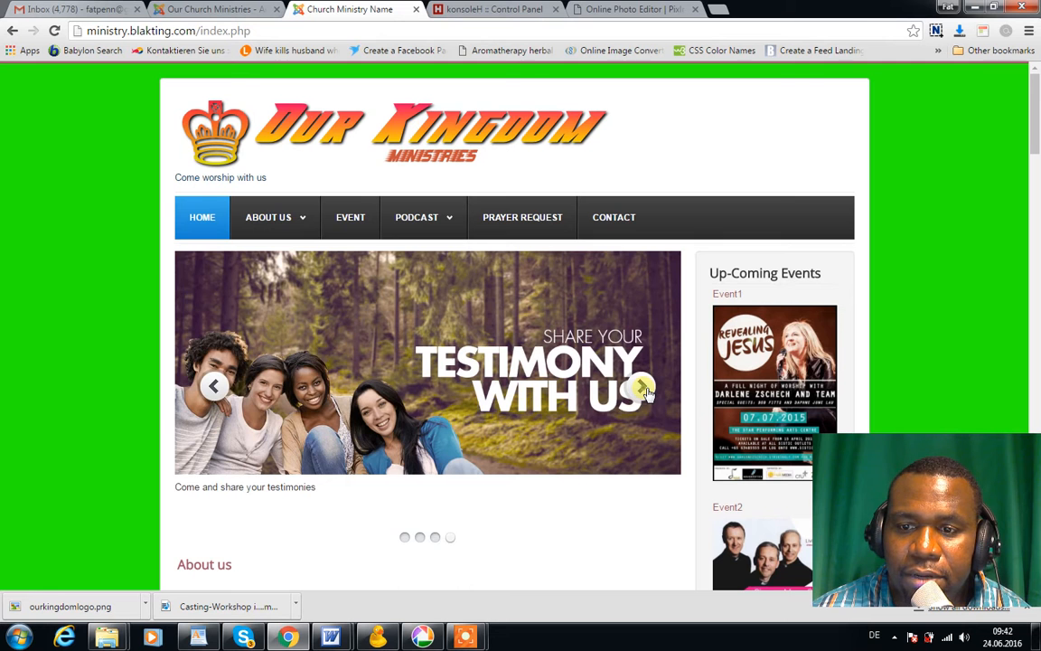
click(643, 387)
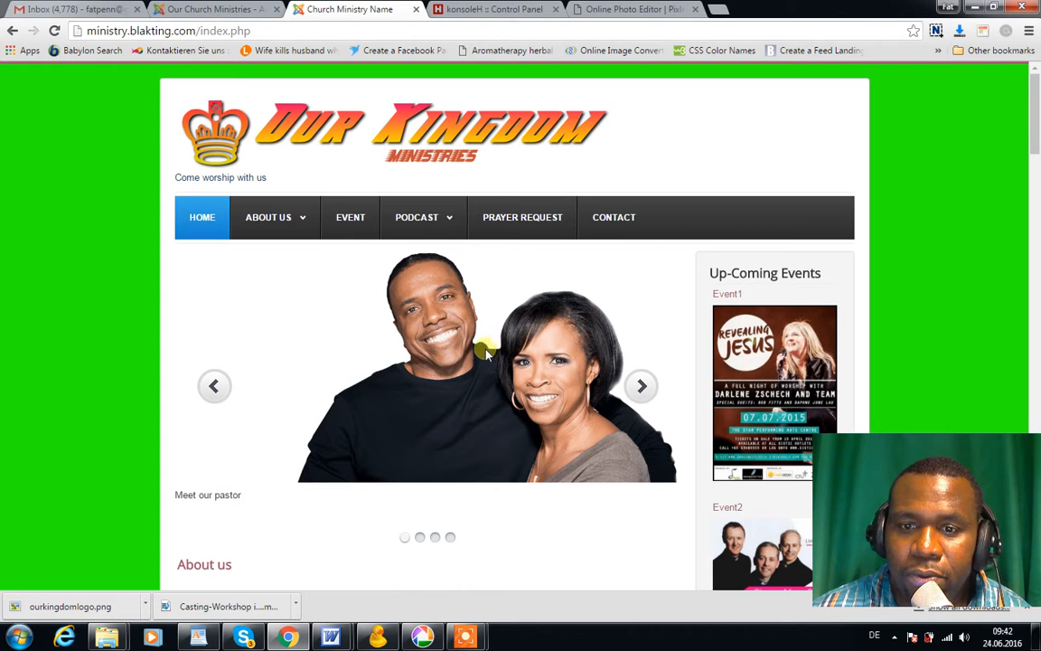
click(301, 218)
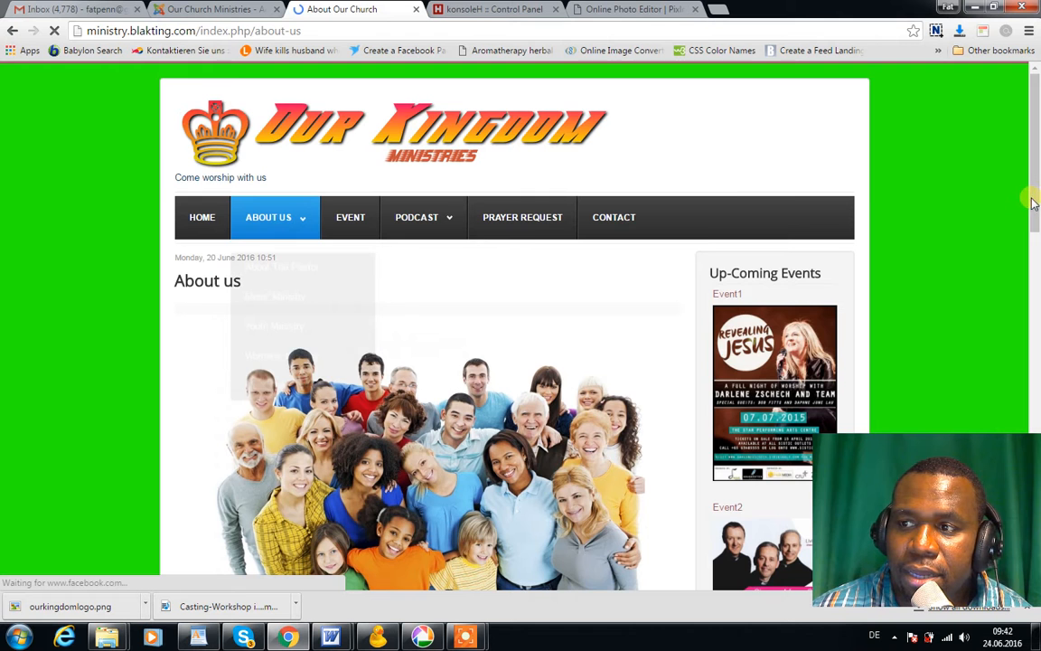
drag(1036, 221, 1009, 220)
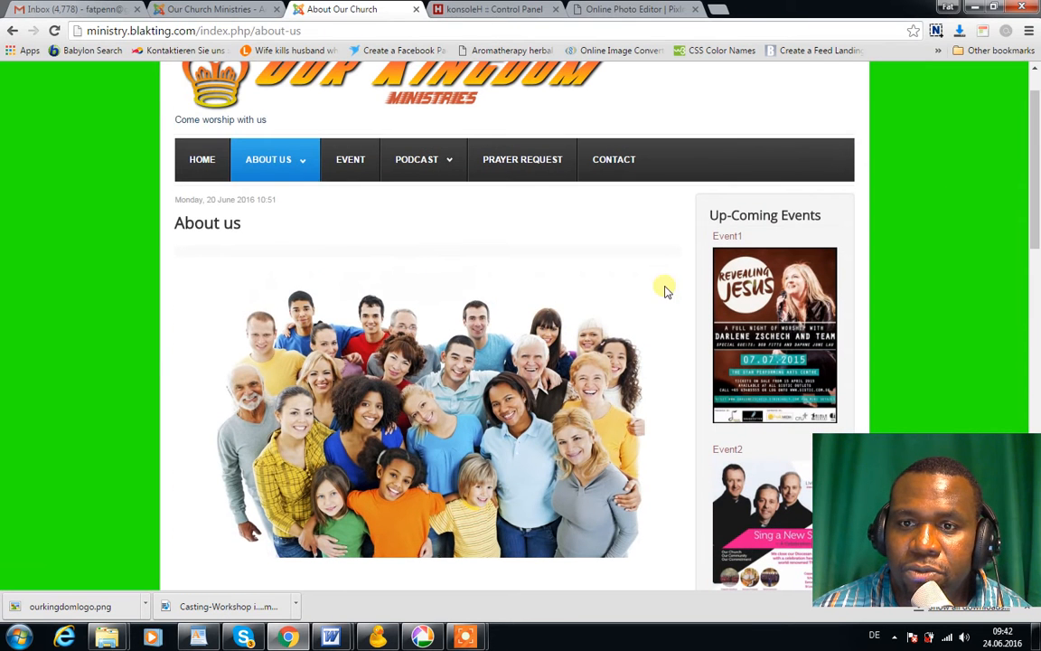
click(203, 159)
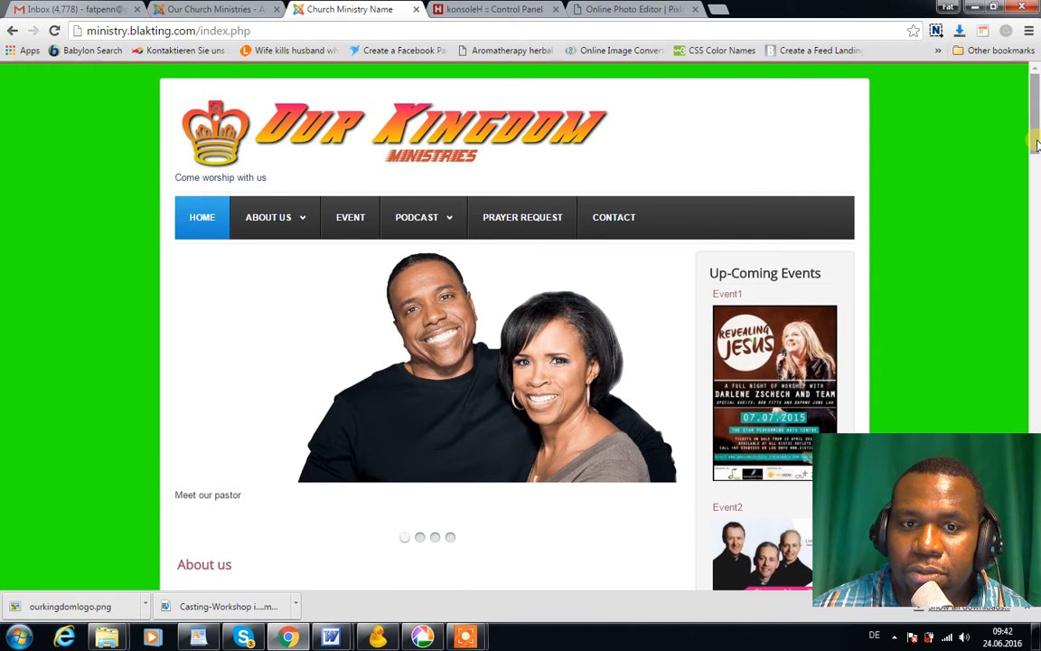
click(298, 215)
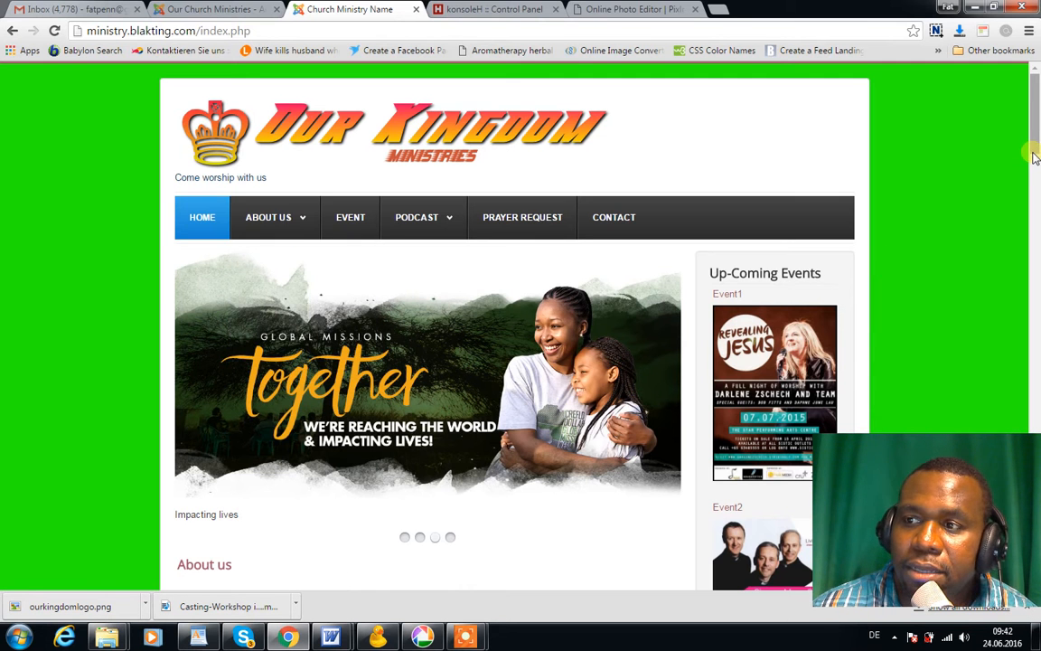
drag(1036, 152, 1034, 206)
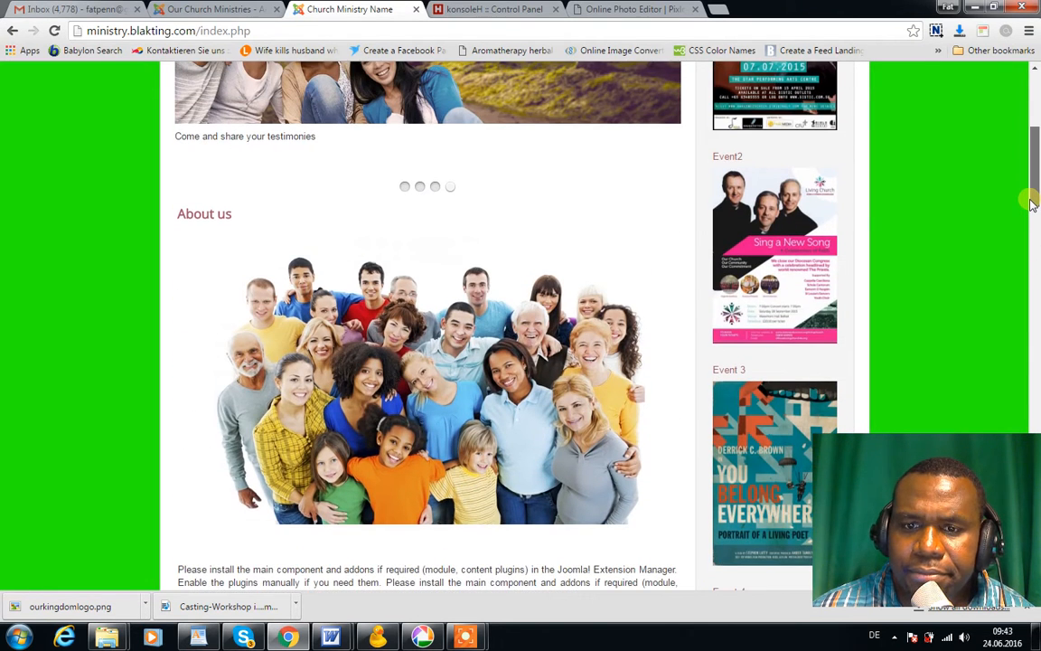
scroll(1033, 181, up, 4)
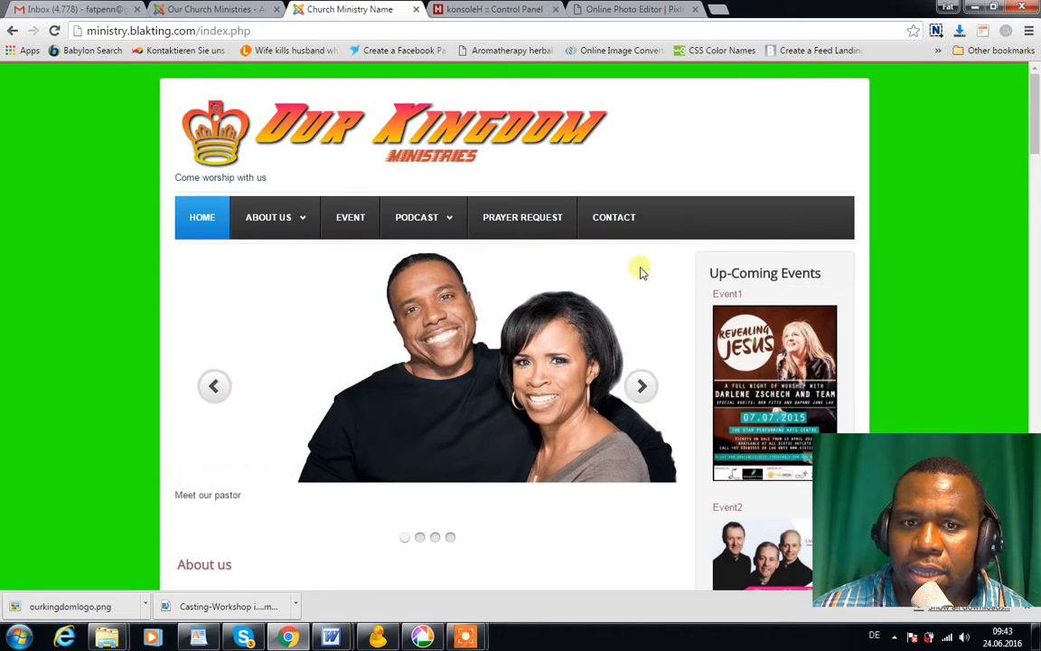
mouse_move(292, 217)
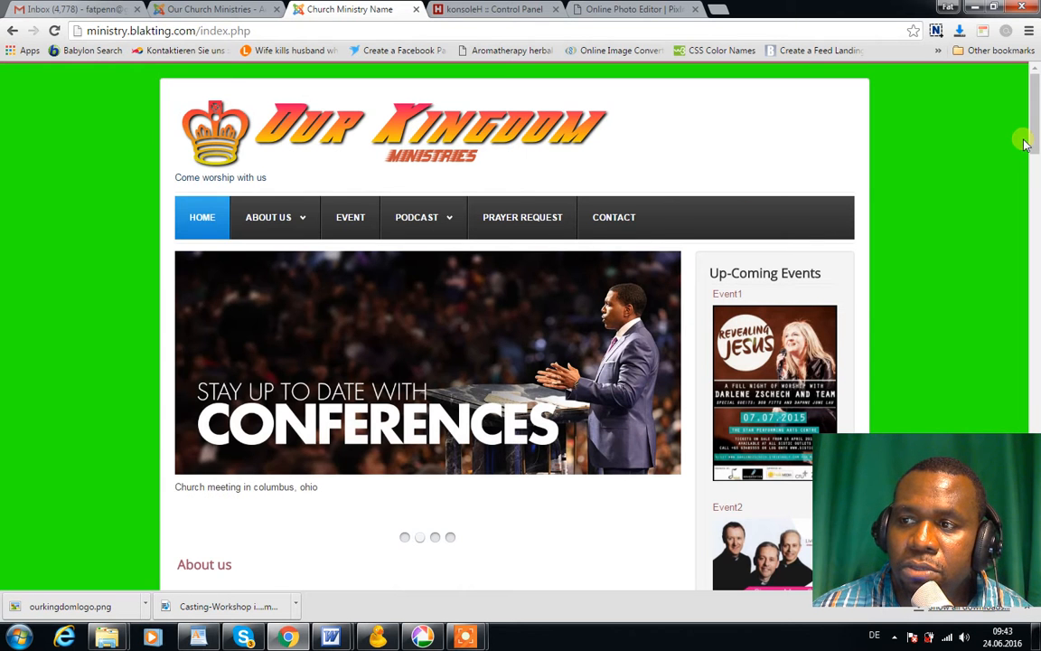
scroll(1031, 163, down, 3)
drag(1039, 172, 1021, 113)
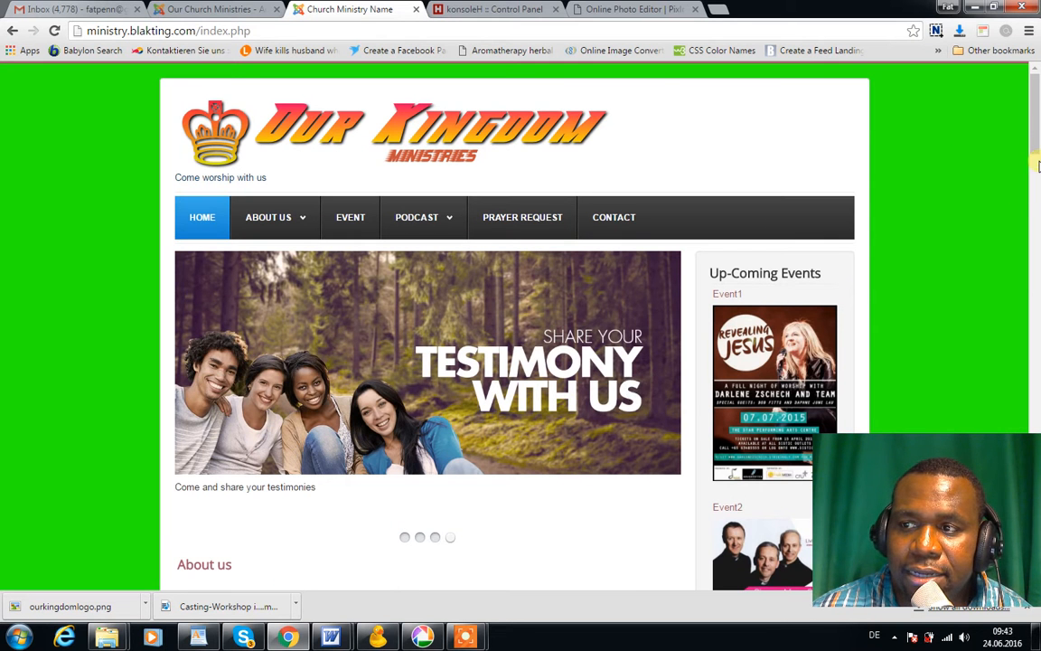
drag(1036, 150, 1027, 107)
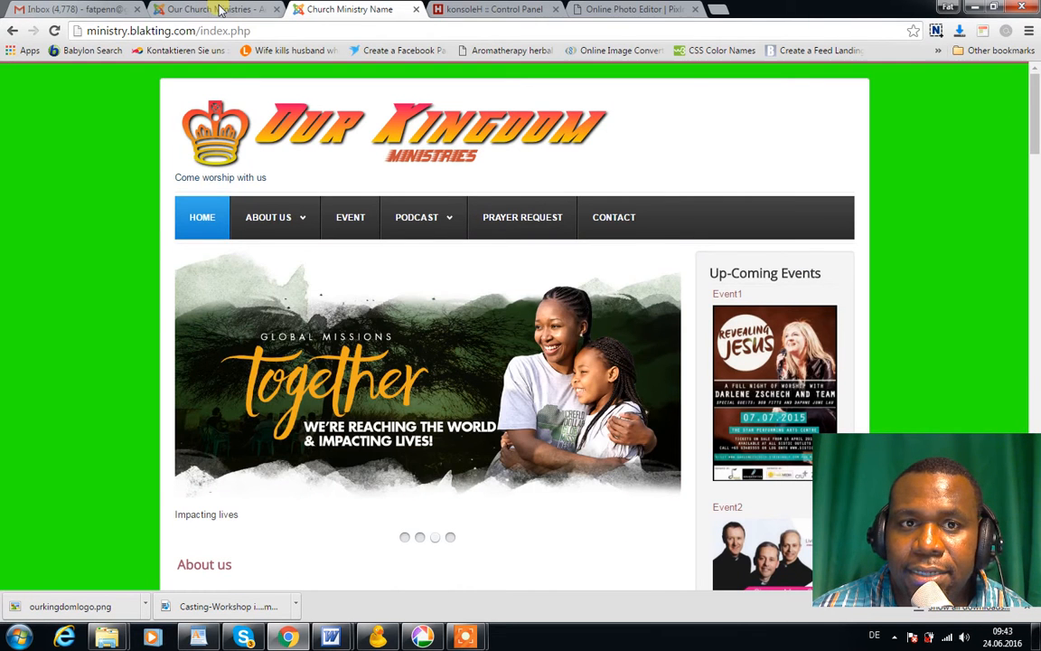
Log in to the Joomla administrator with the filled-in credentials and open the Slide 1 article for editing
click(219, 10)
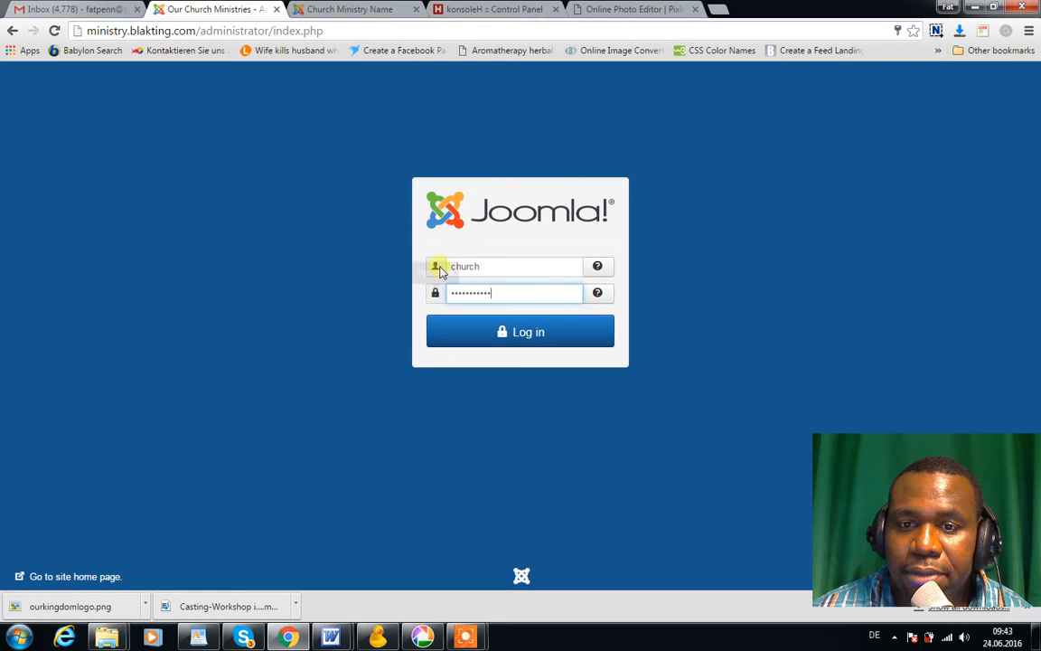
click(474, 331)
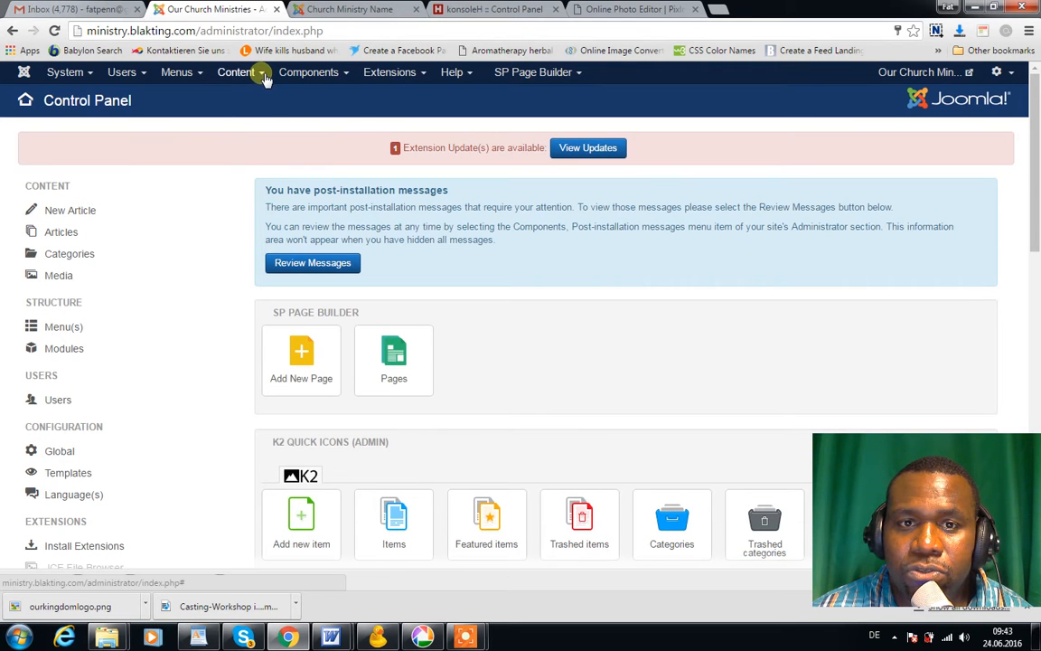
click(262, 74)
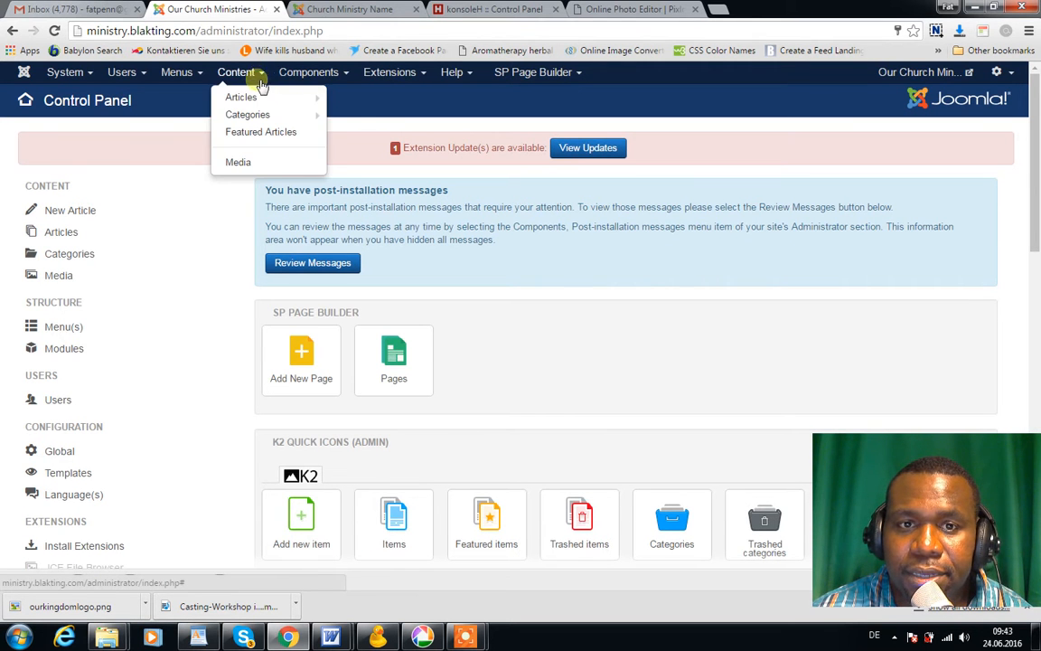
click(252, 101)
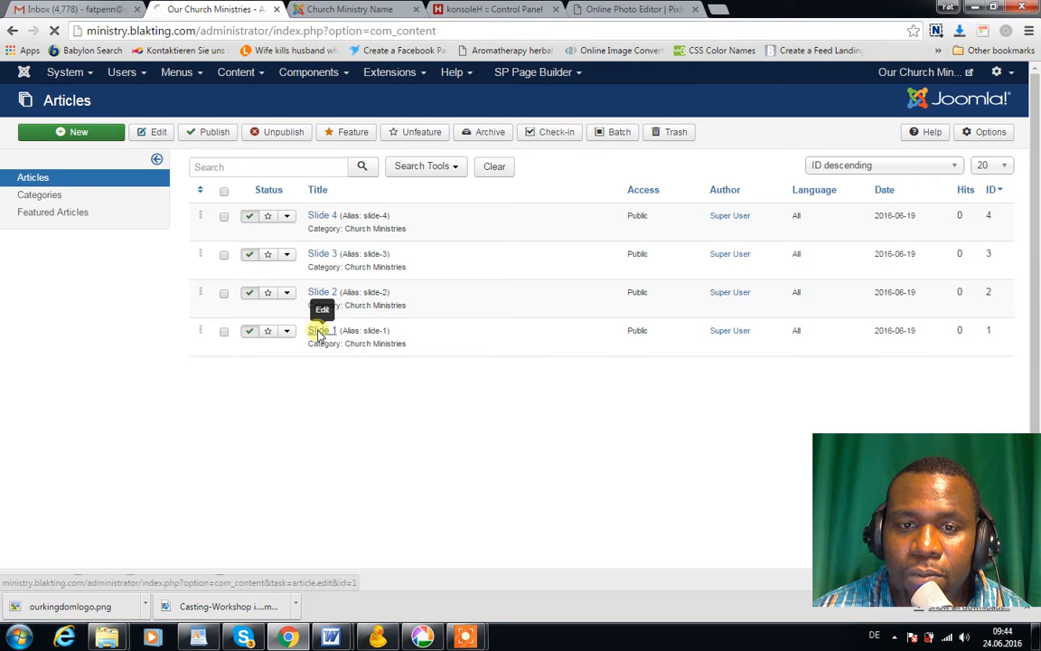
click(320, 334)
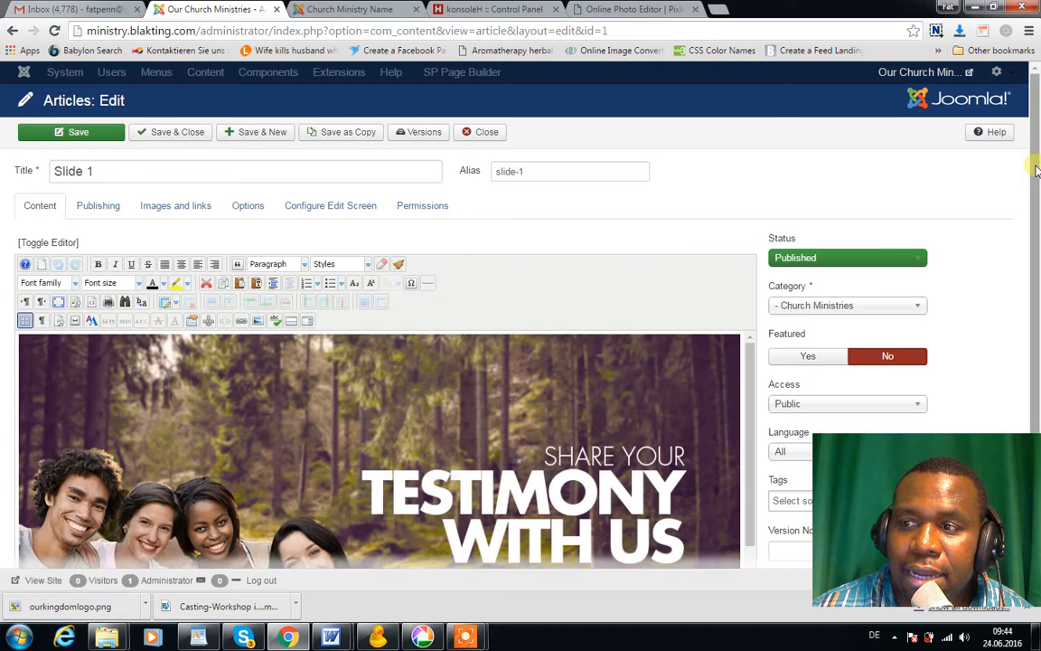
Compare the content of the Slide 1 article with the matching testimony slide on the live website
drag(1036, 170, 1032, 298)
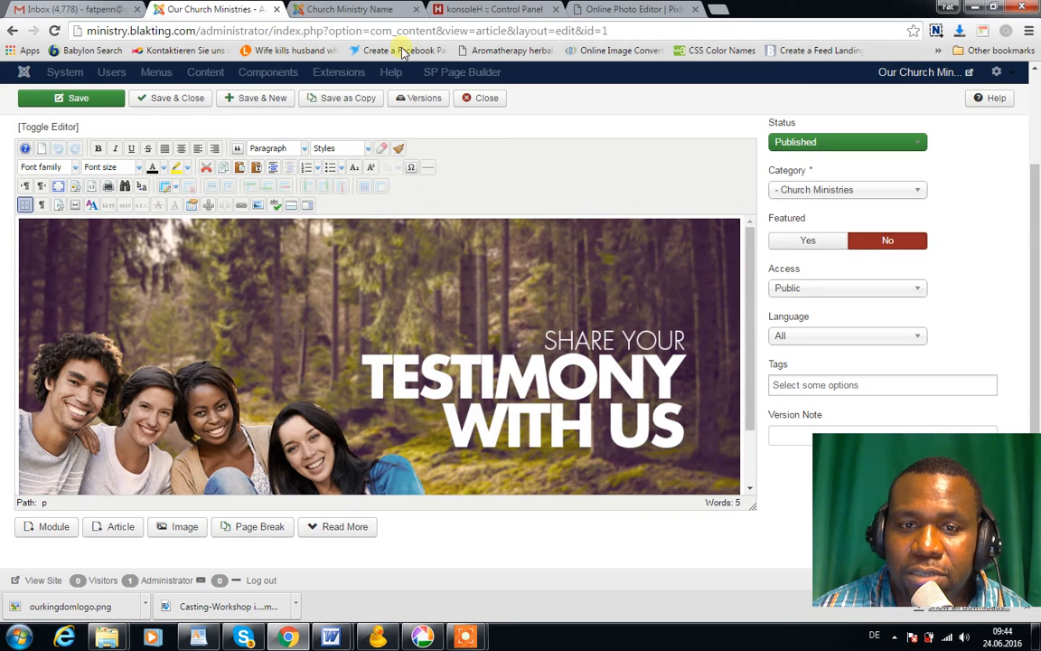
click(376, 11)
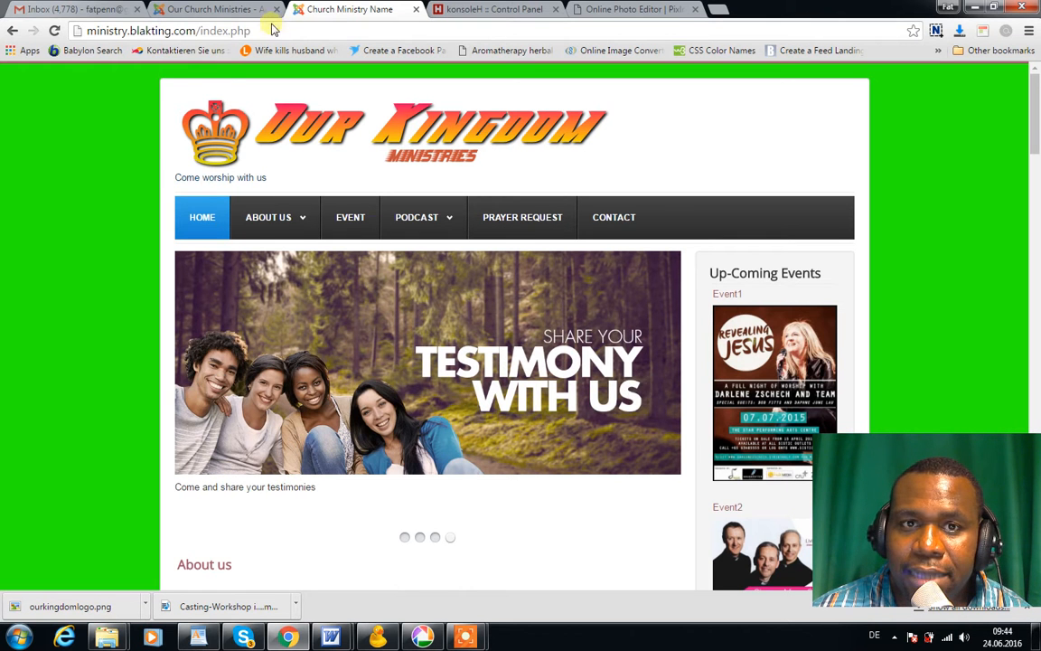
click(240, 11)
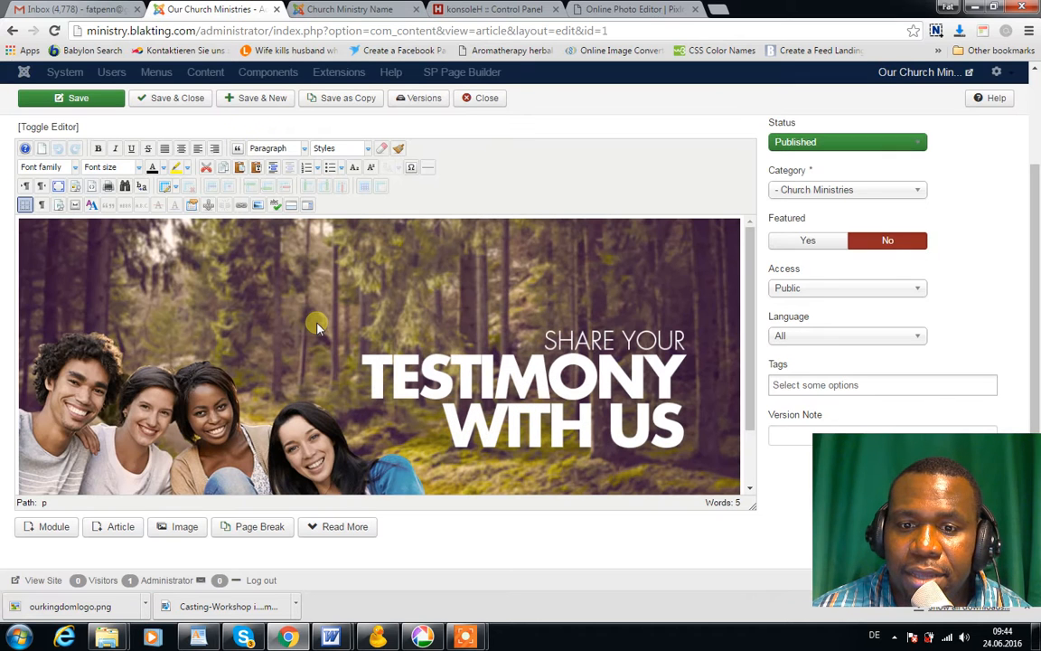
Replace the caption text beneath the Slide 1 image with "This is all about us"
click(321, 382)
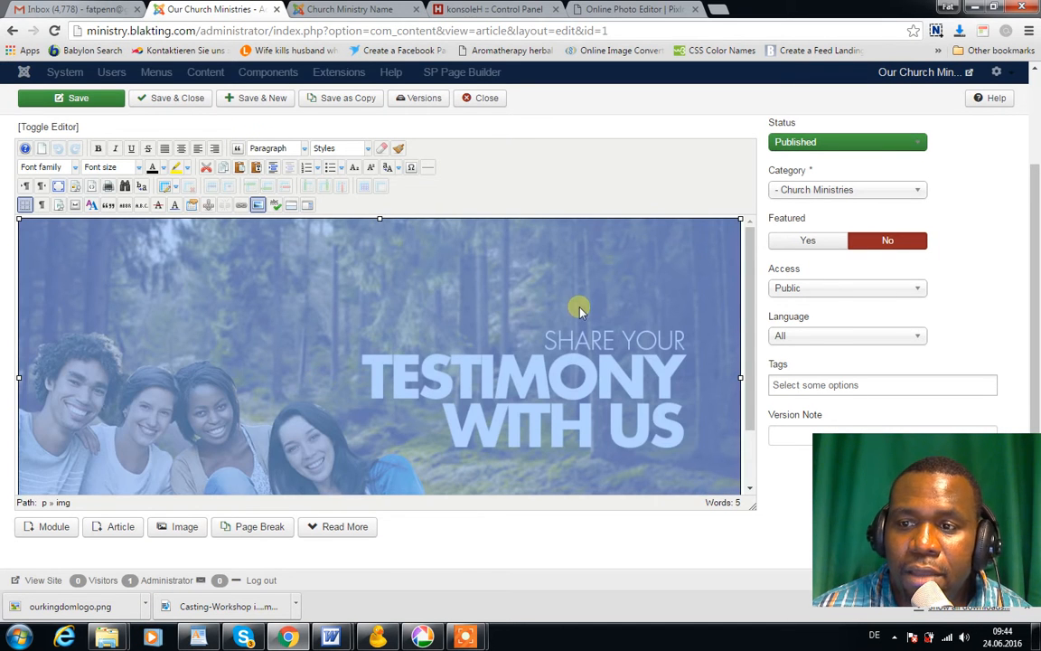
drag(750, 230, 751, 326)
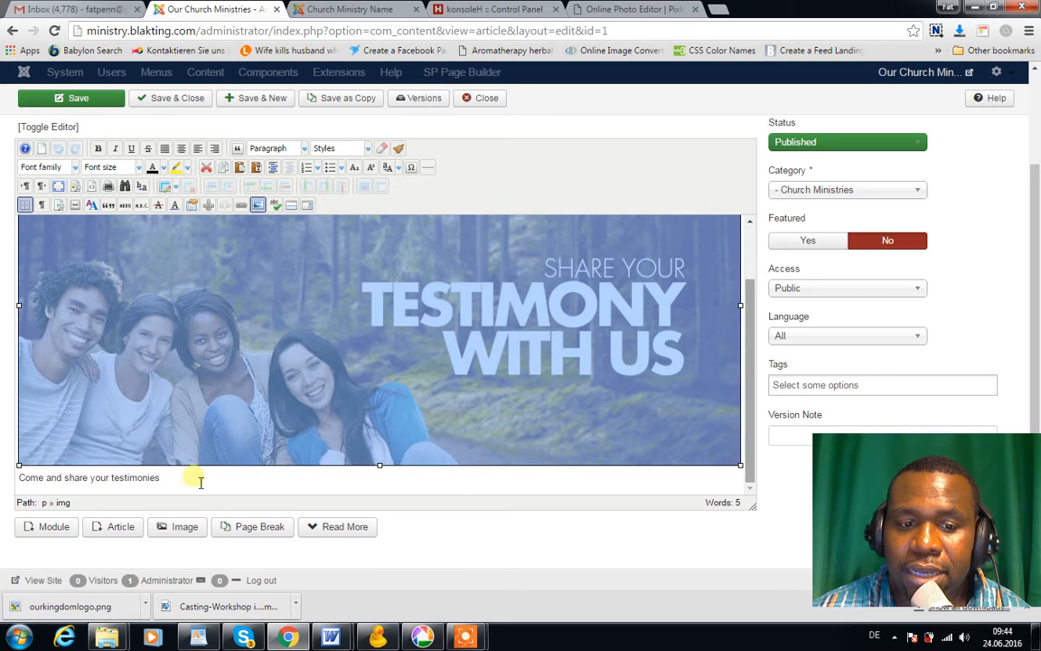
drag(161, 477, 45, 482)
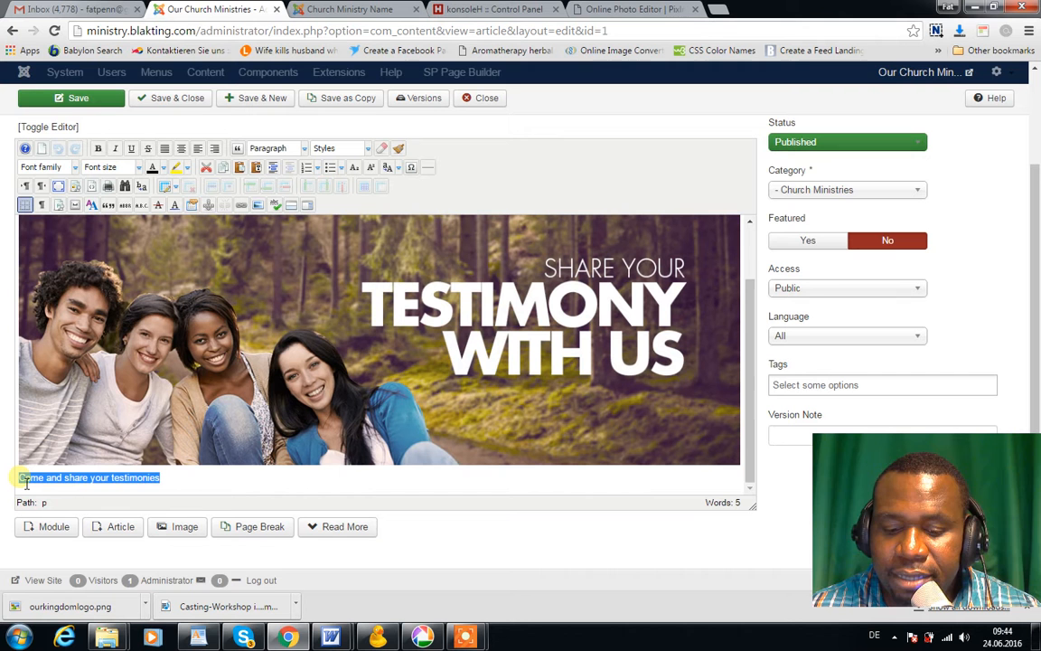
key(Delete)
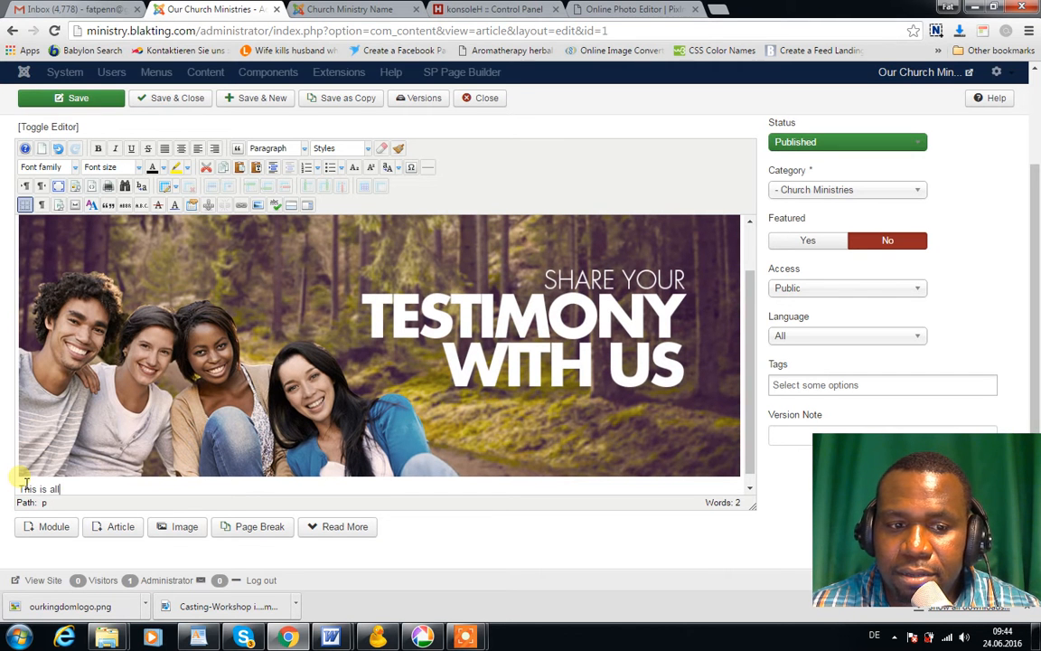
key(BackSpace)
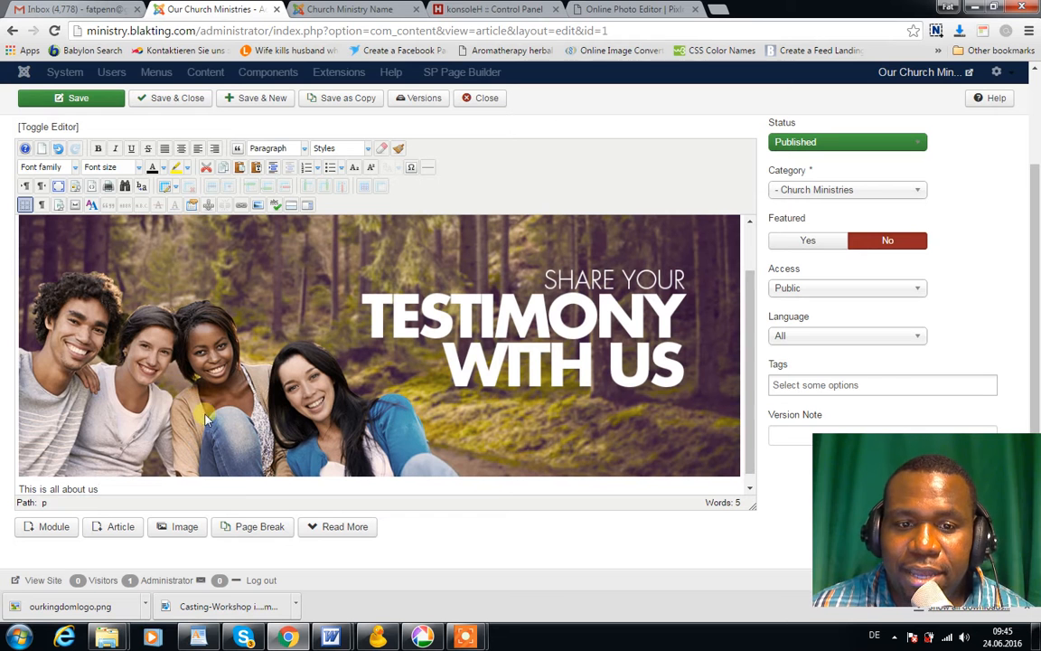
Open the Image Manager for the slide's picture and upload About-us.jpg from the Learn-Joomla-fast folder
click(269, 412)
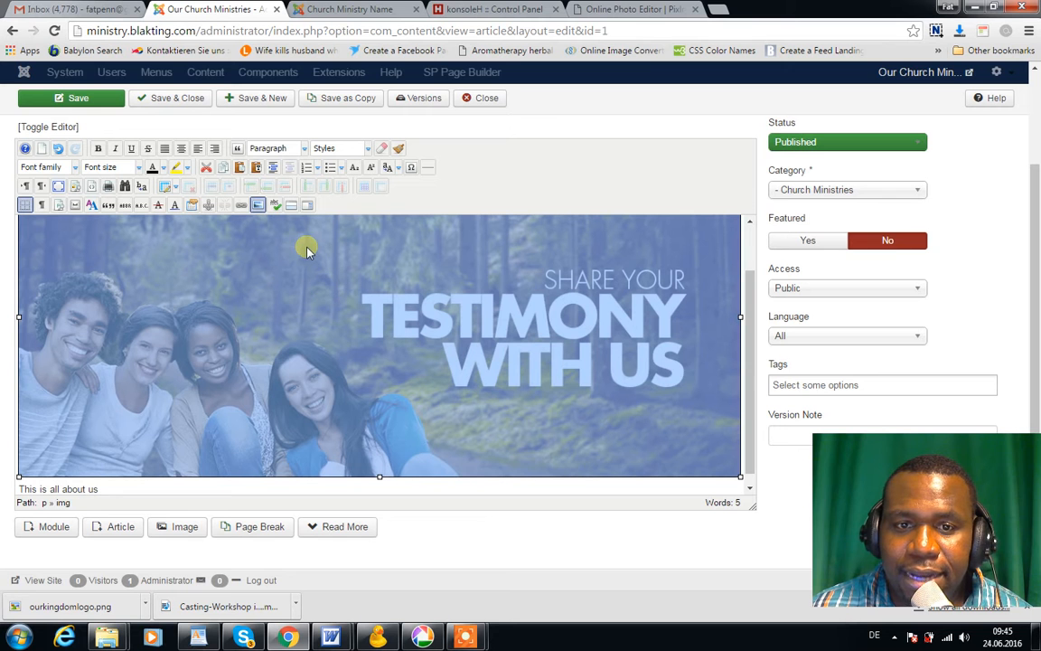
click(257, 208)
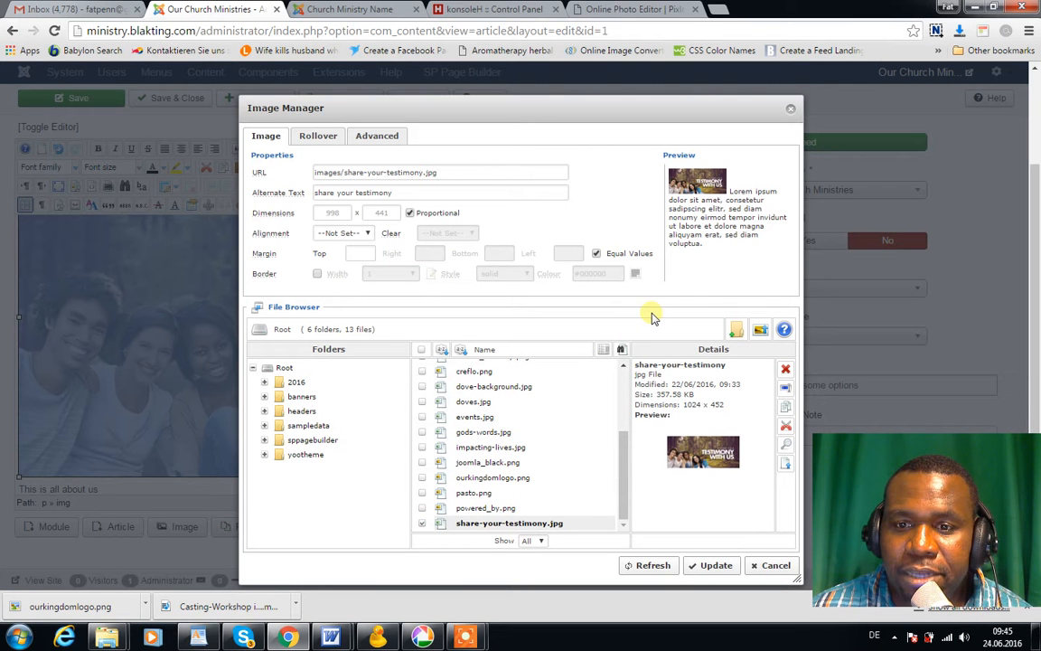
click(761, 333)
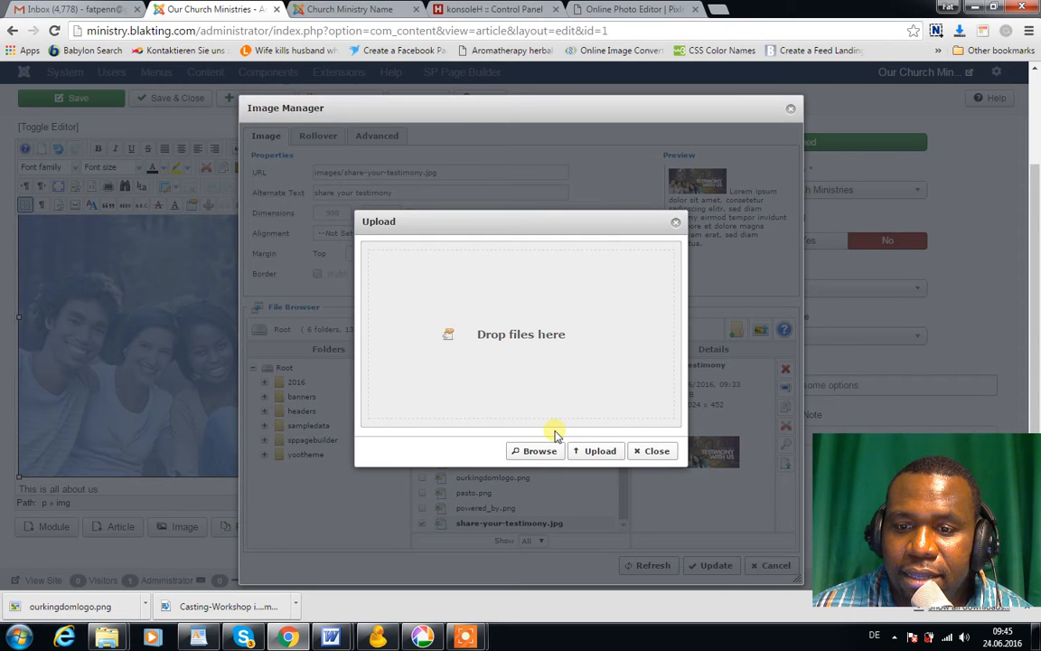
click(533, 457)
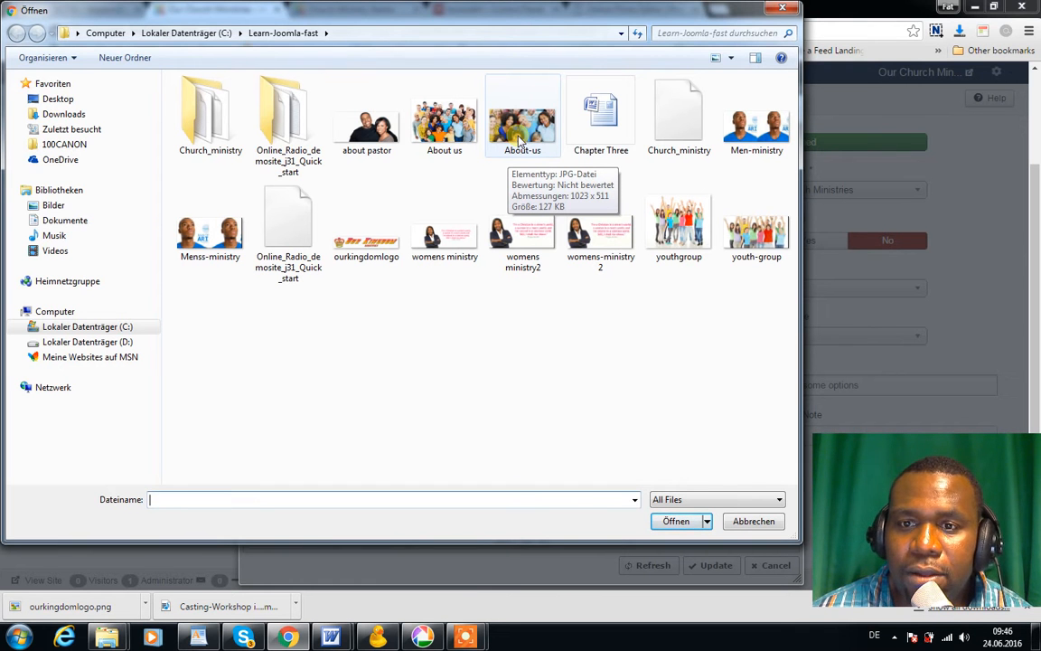
click(524, 131)
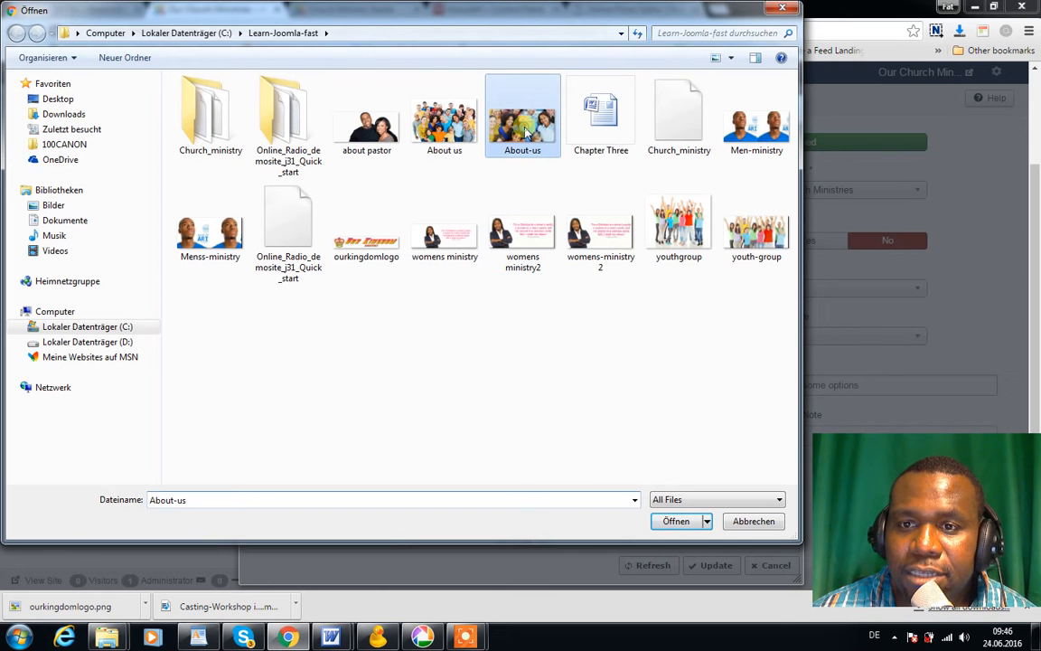
click(669, 523)
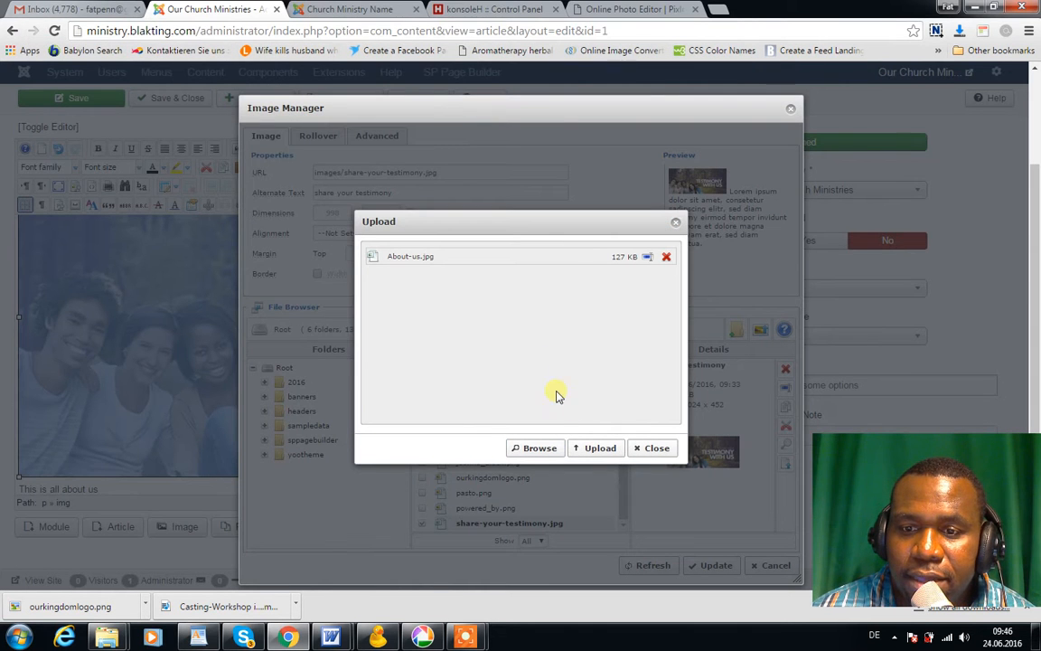
click(599, 448)
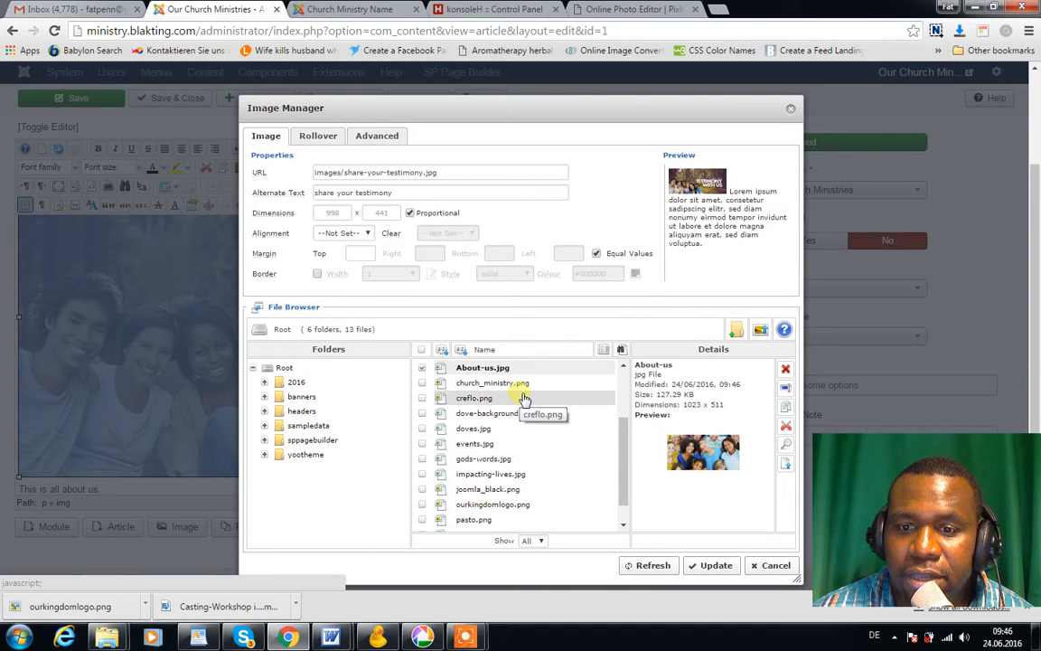
Replace the slide's picture with images/About-us.jpg and save the article
click(510, 372)
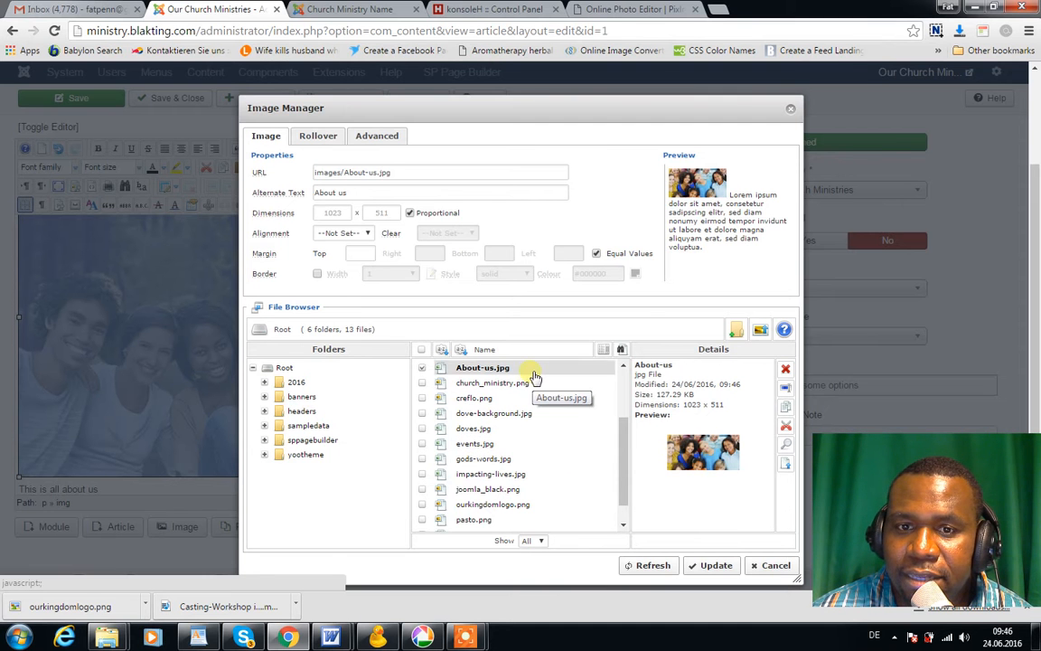
click(710, 568)
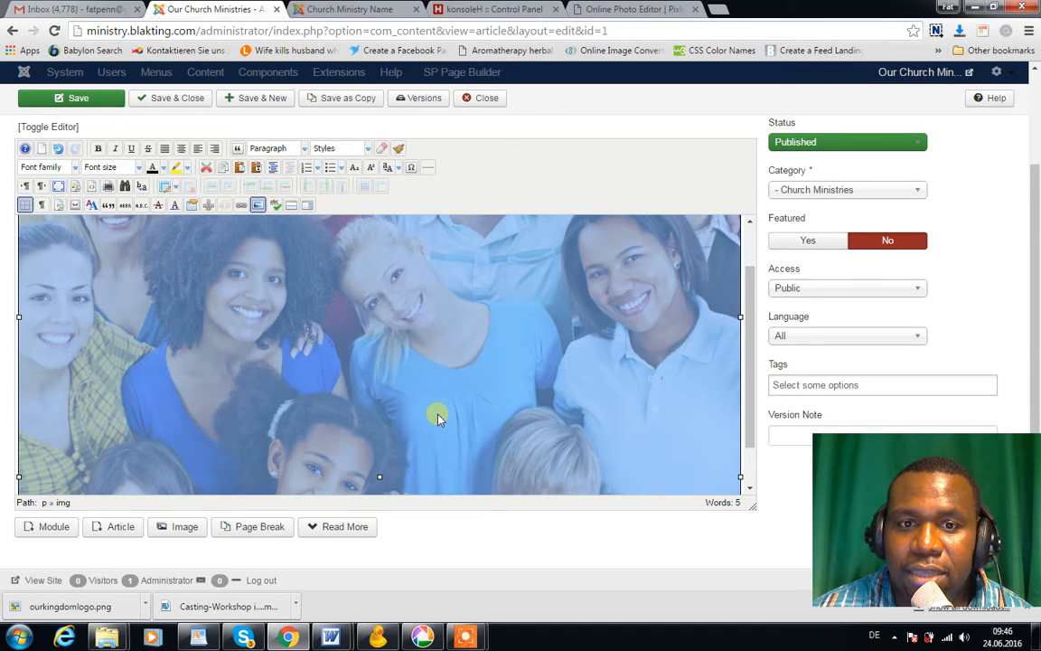
click(100, 105)
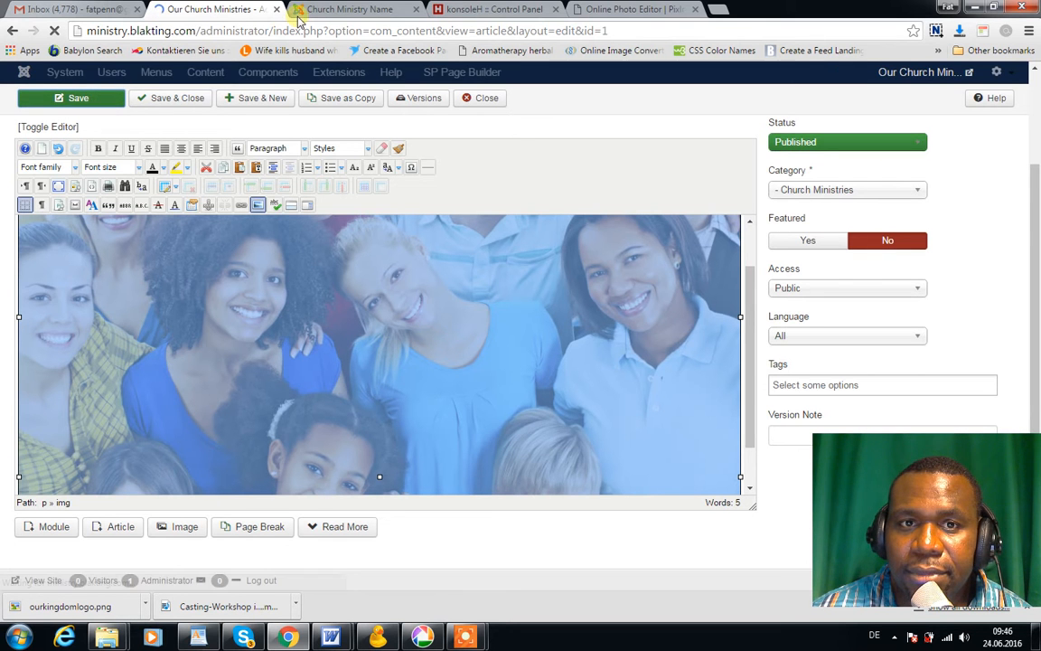
Reload the live home page and check the fourth slide for the new image and caption
click(327, 13)
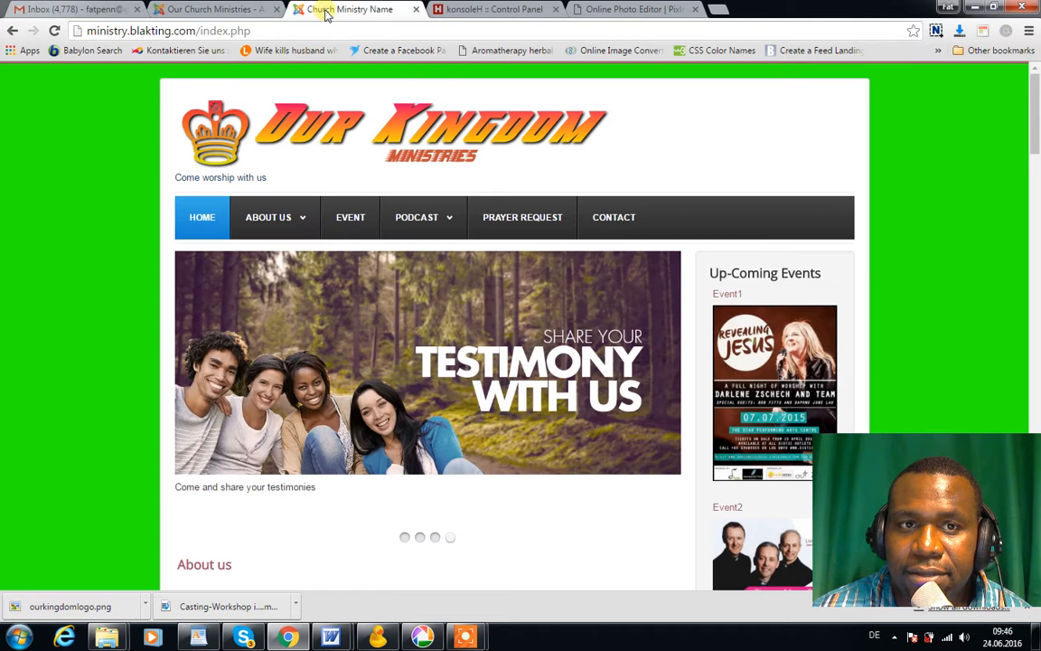
click(55, 31)
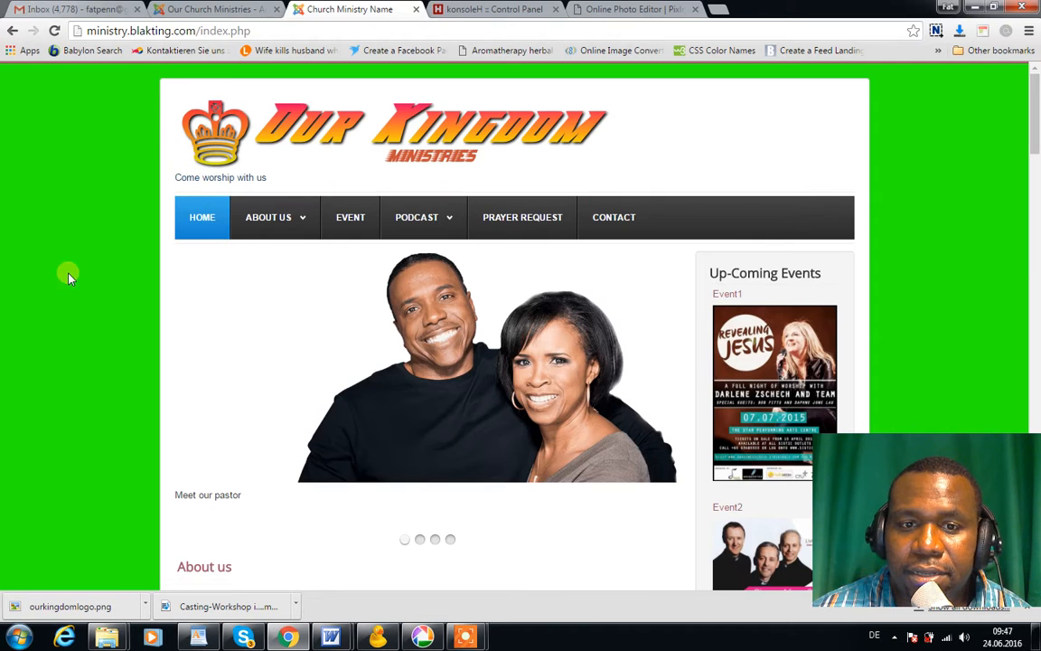
click(451, 541)
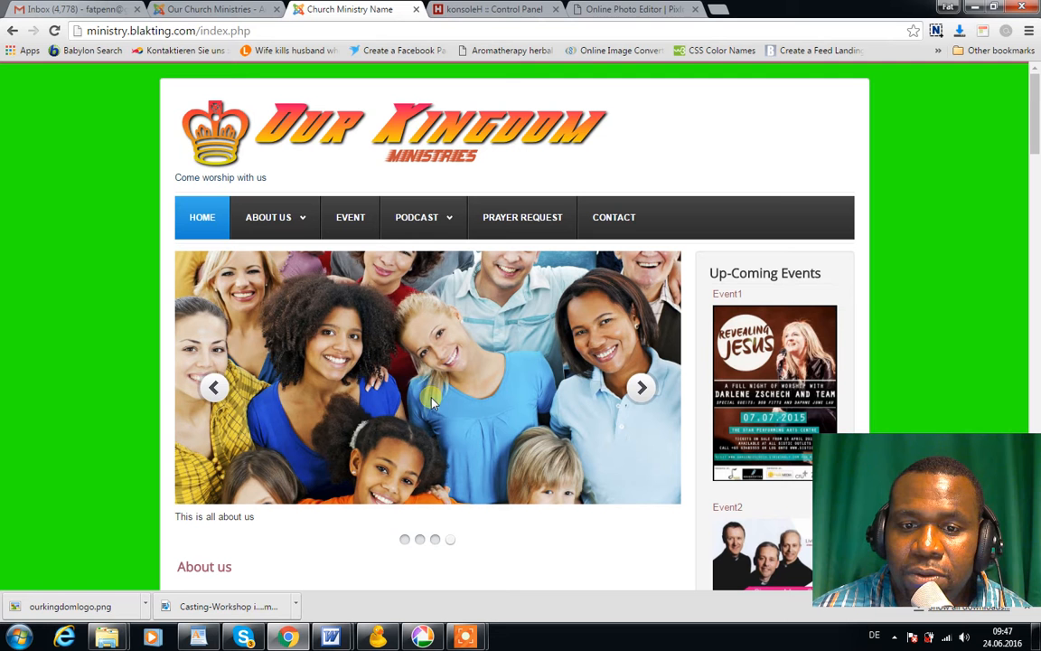
Open the live site's About Us page and copy its web address
mouse_move(303, 222)
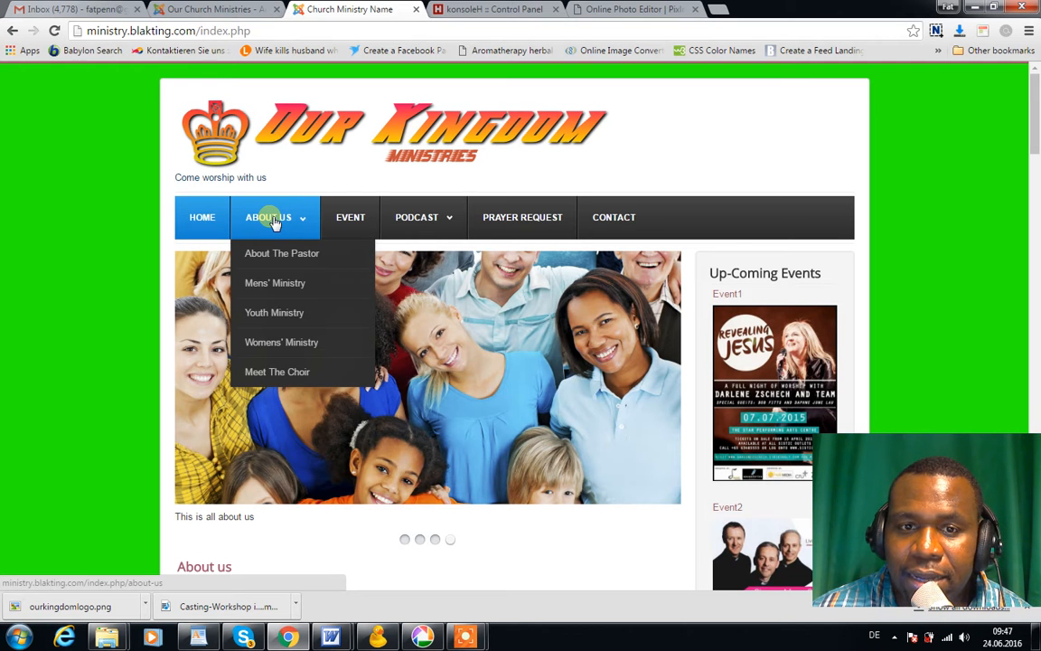
click(273, 222)
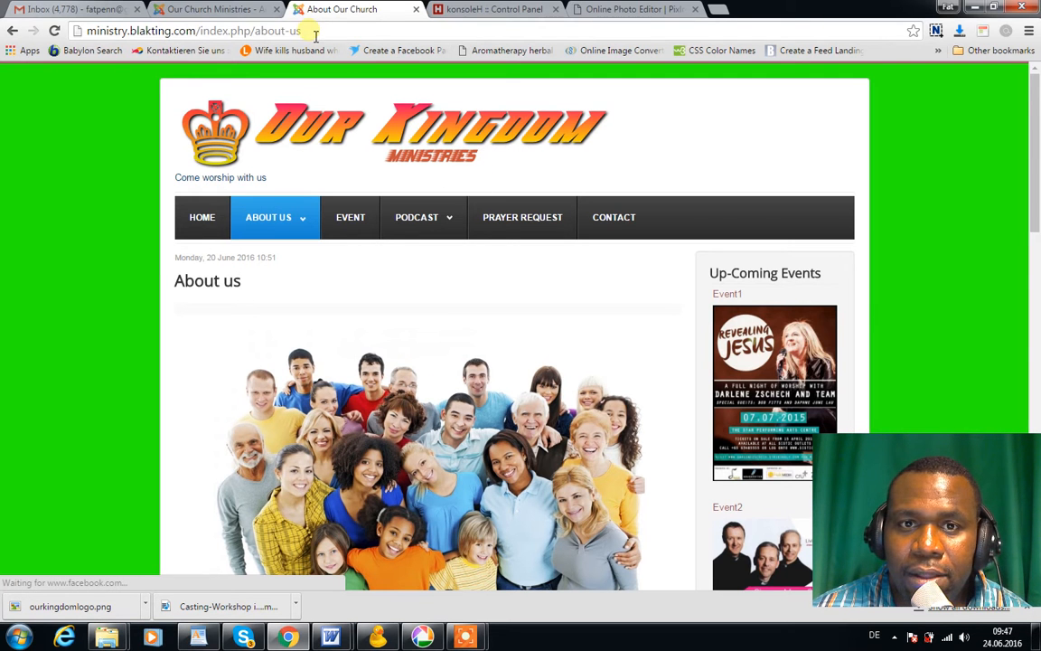
drag(301, 33, 95, 34)
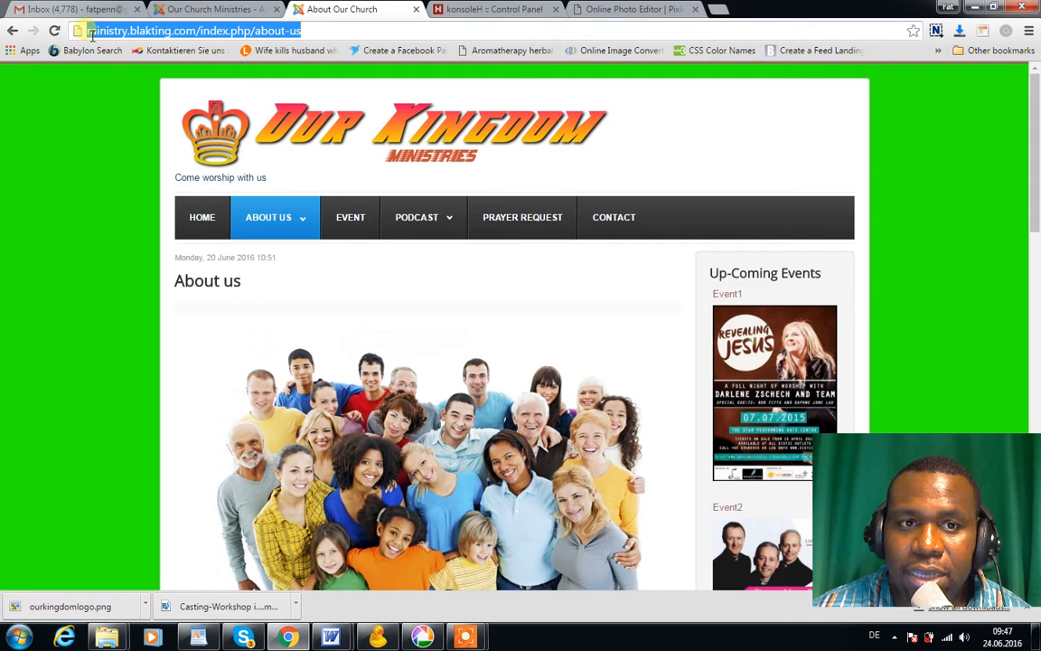
right_click(168, 34)
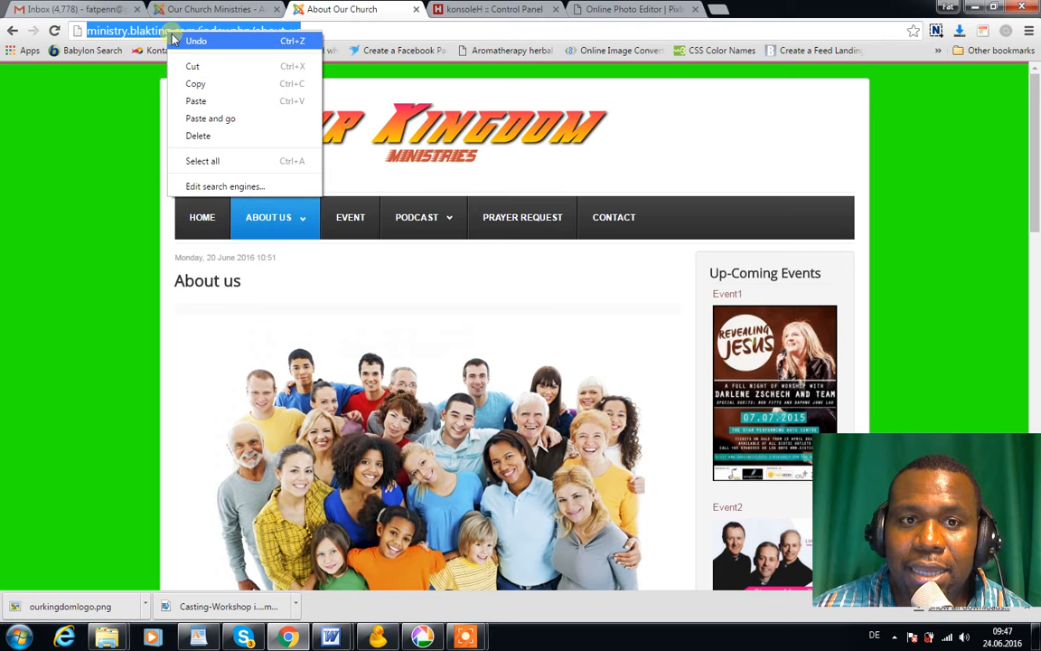
click(195, 84)
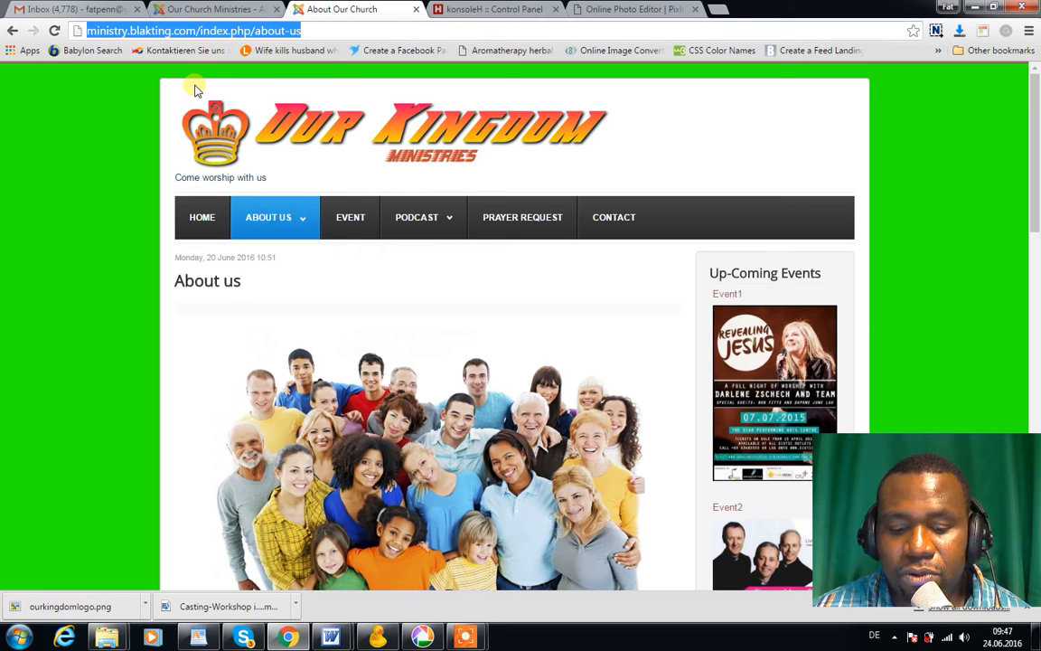
click(232, 11)
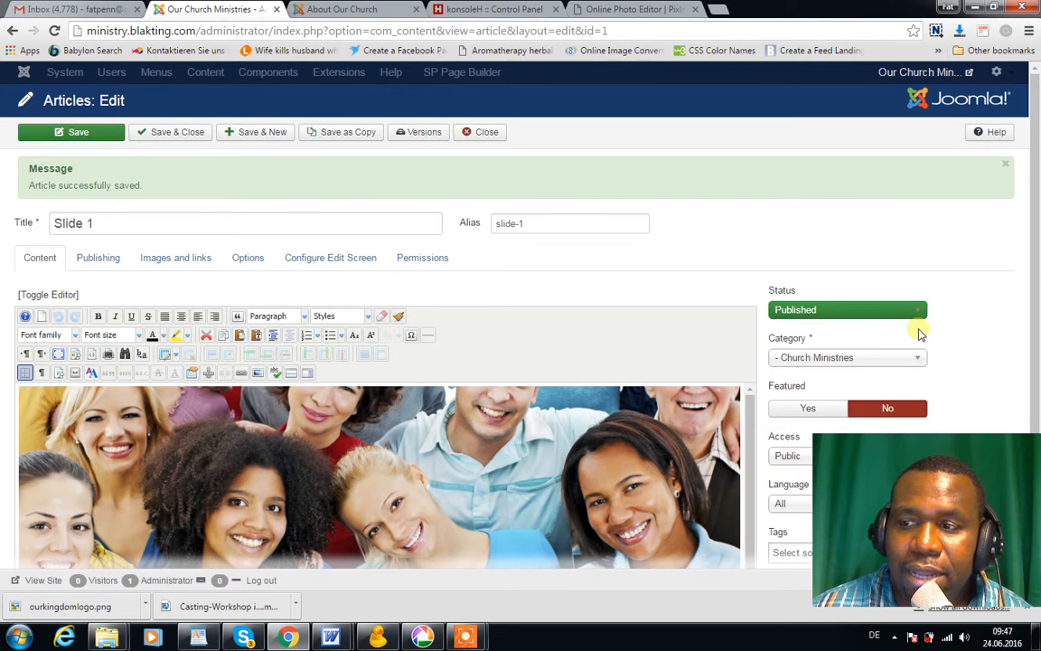
scroll(1037, 256, down, 1)
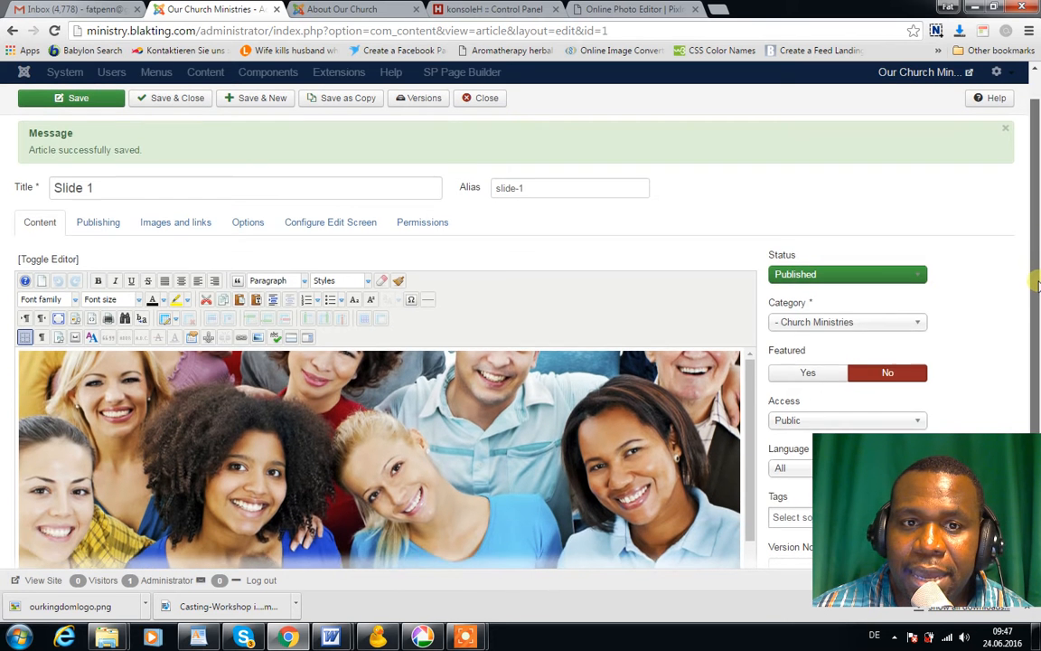
click(459, 479)
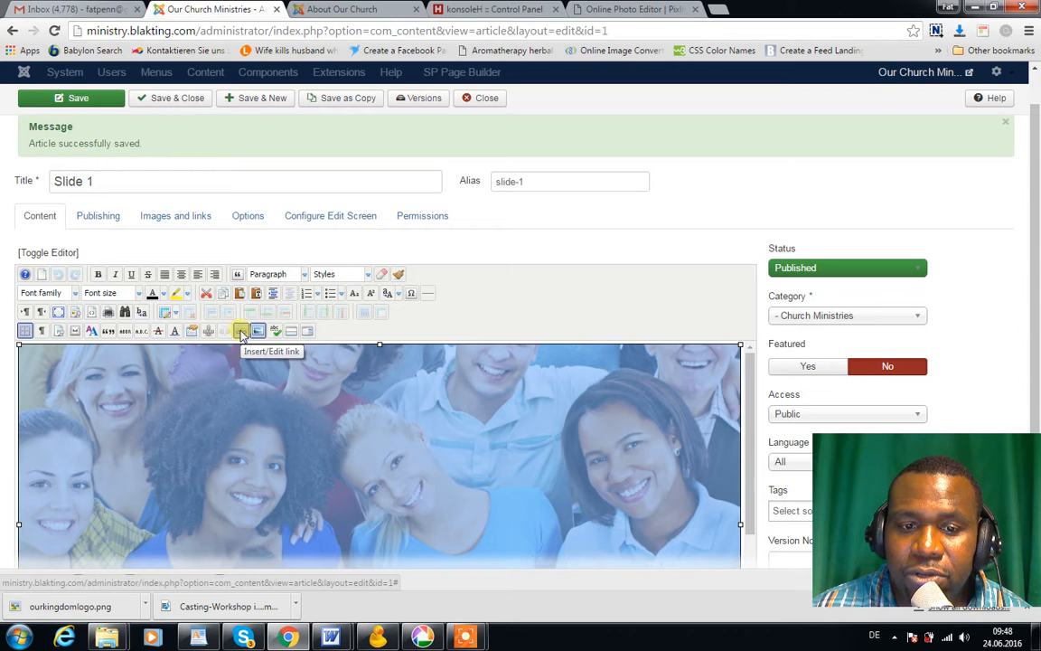
click(241, 333)
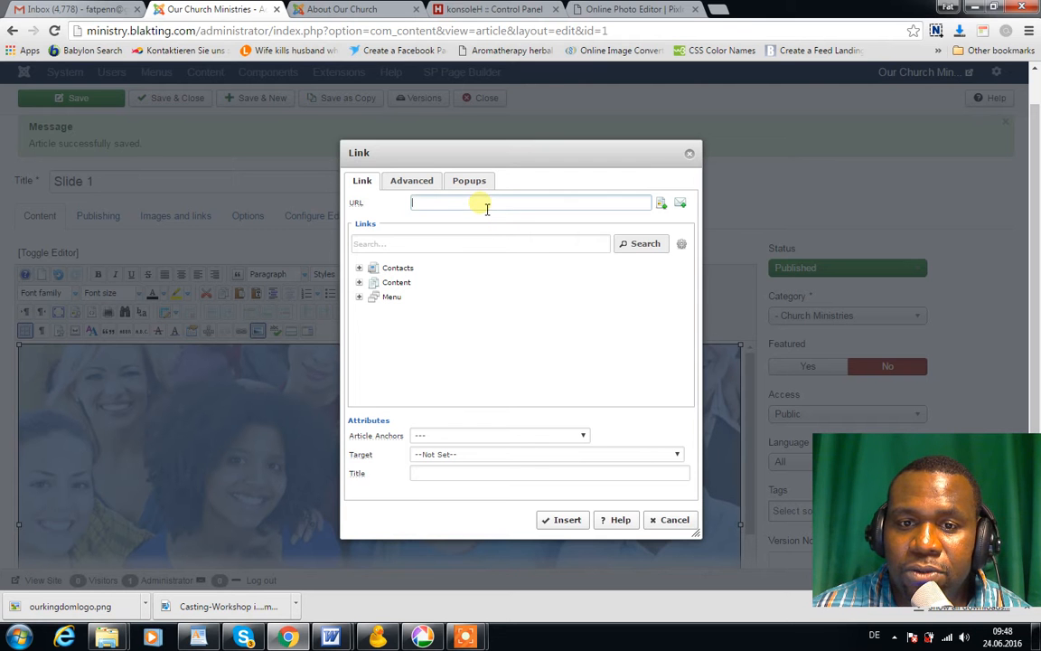
right_click(427, 207)
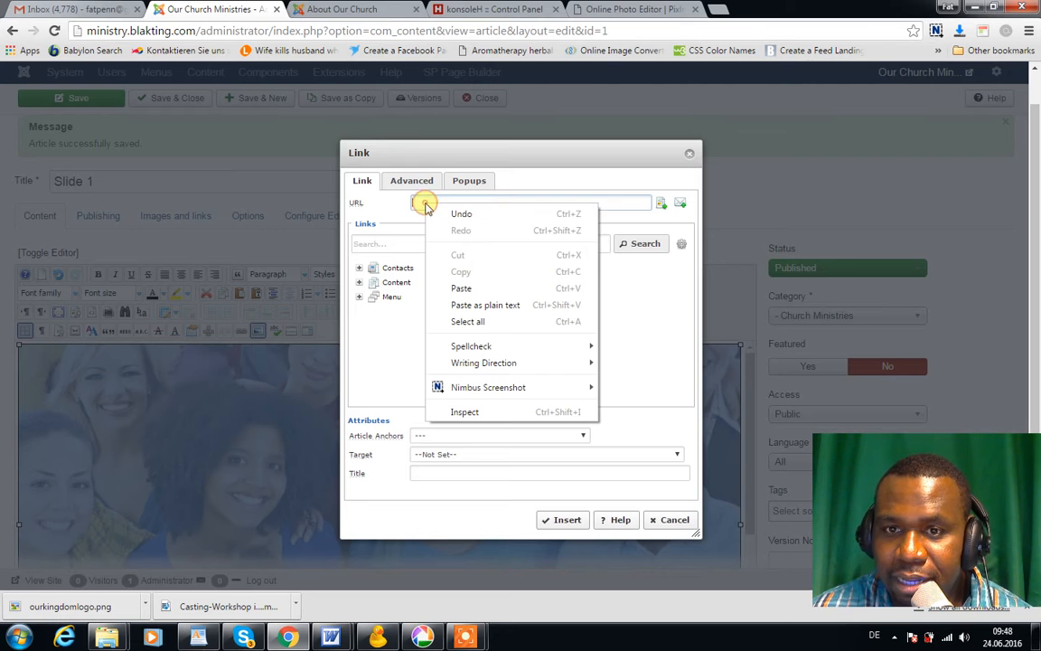
click(460, 289)
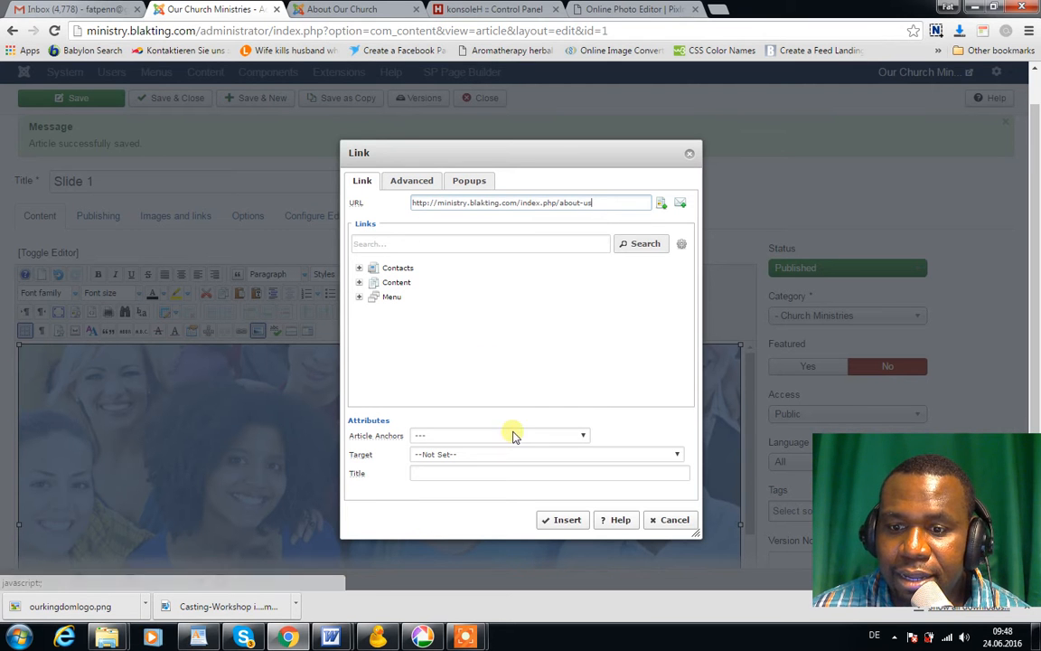
click(564, 524)
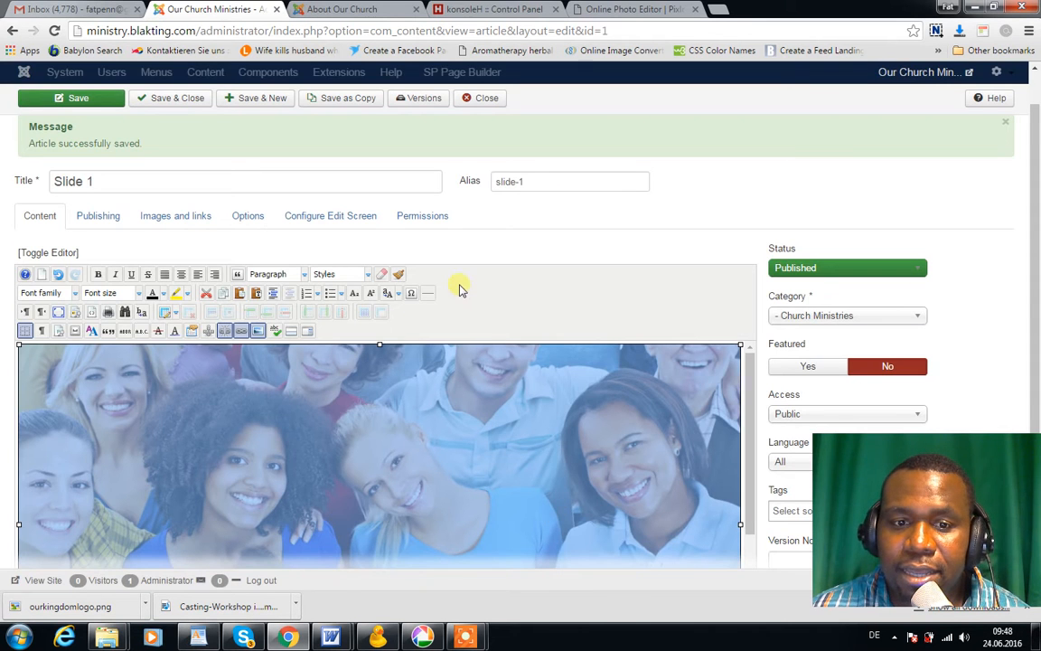
click(115, 101)
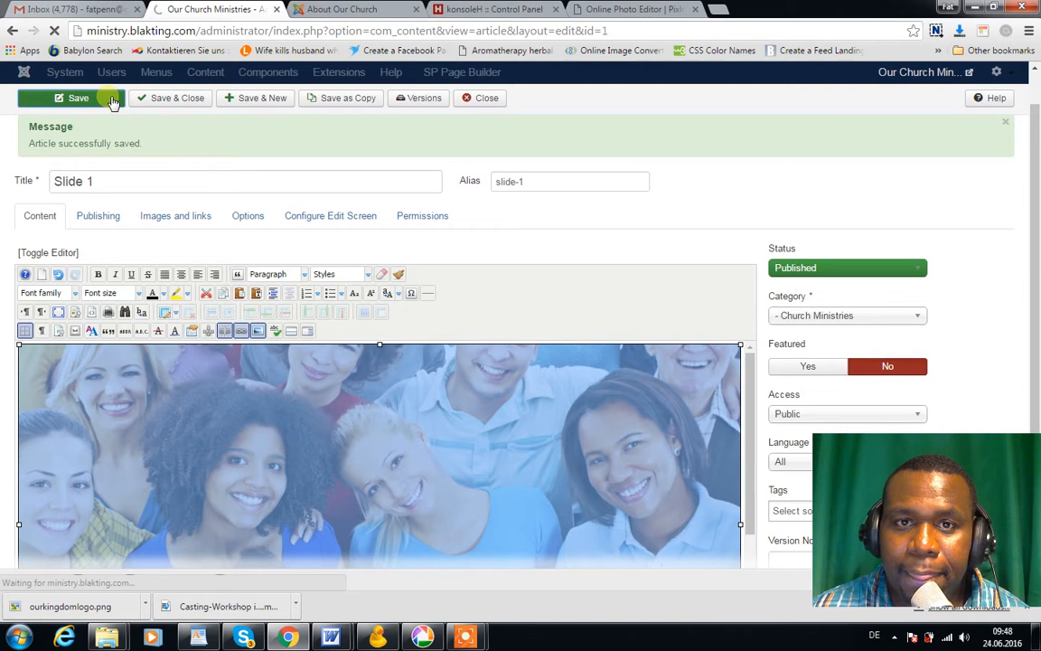
Refresh the live site, return to its home page and test the link on the fourth slide's image
click(325, 9)
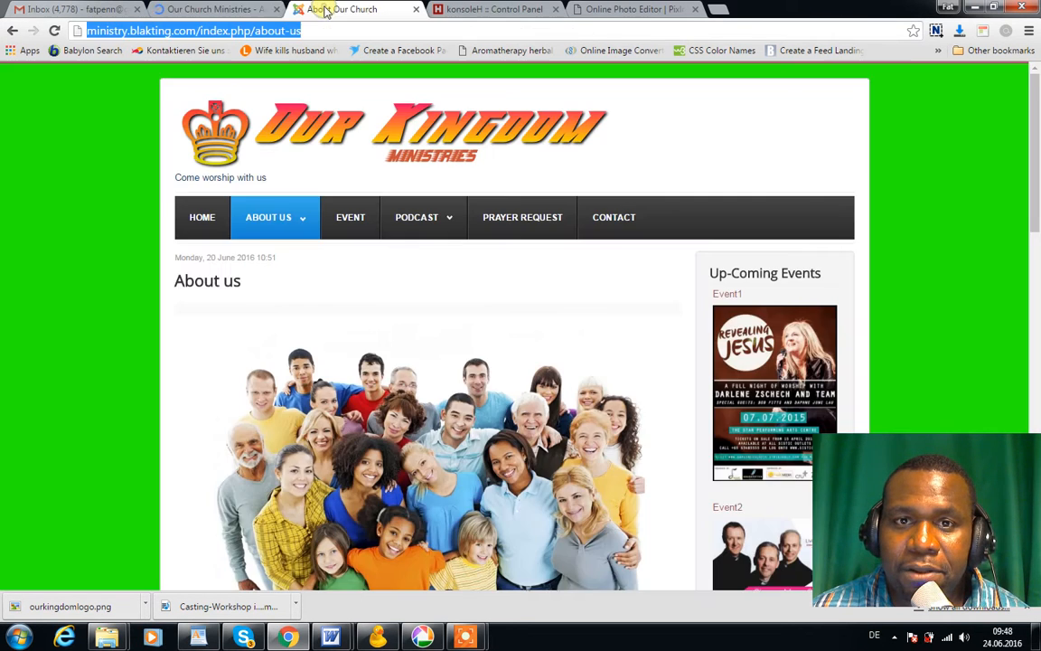
click(54, 31)
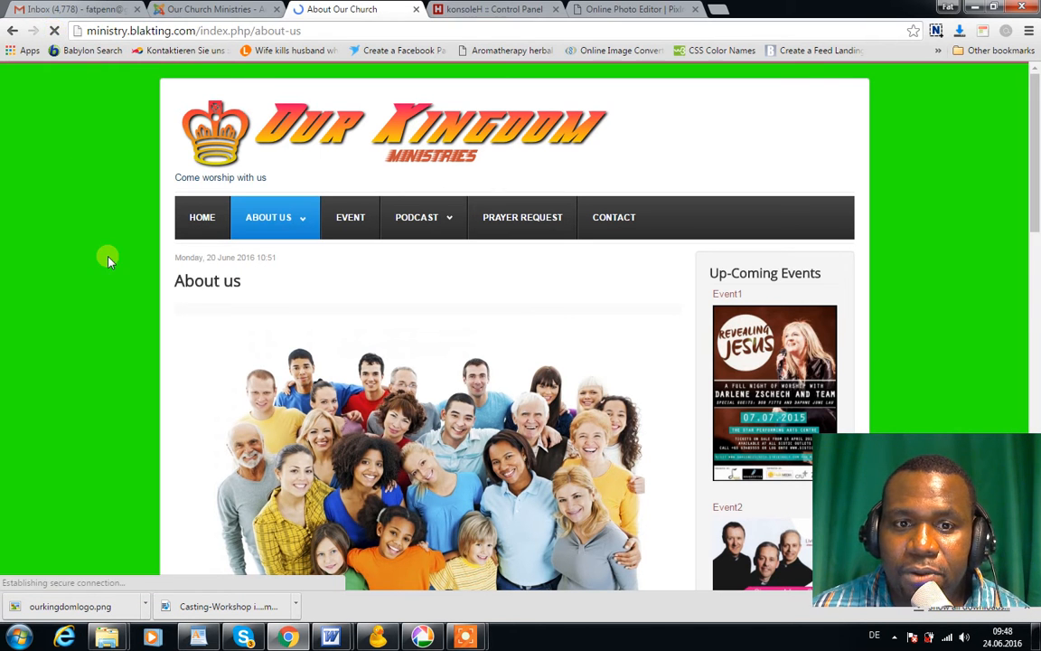
click(207, 231)
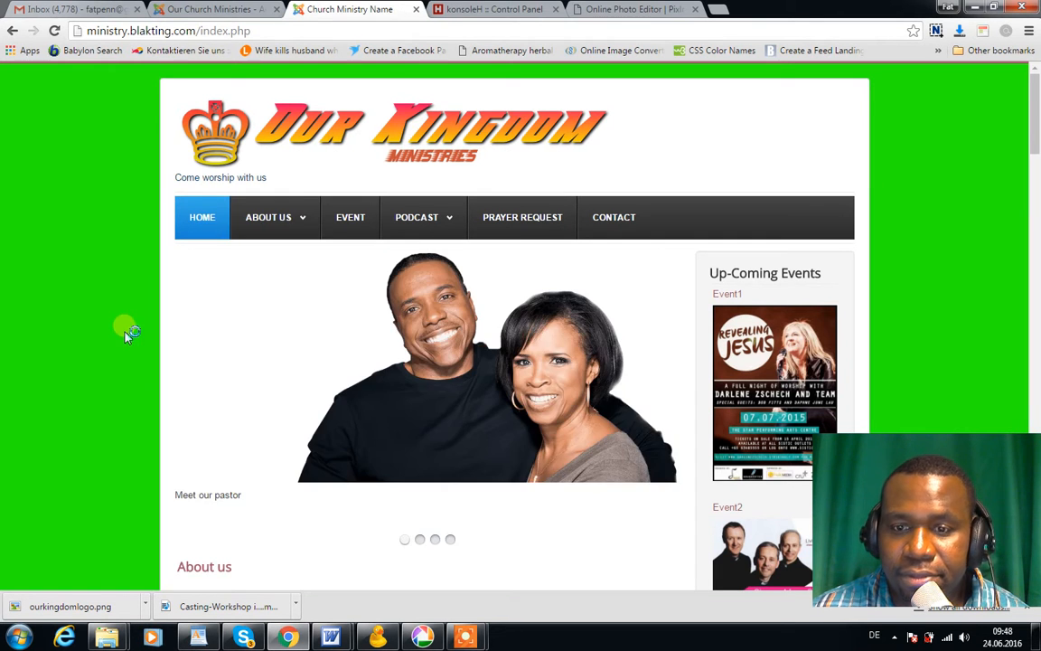
scroll(126, 334, down, 1)
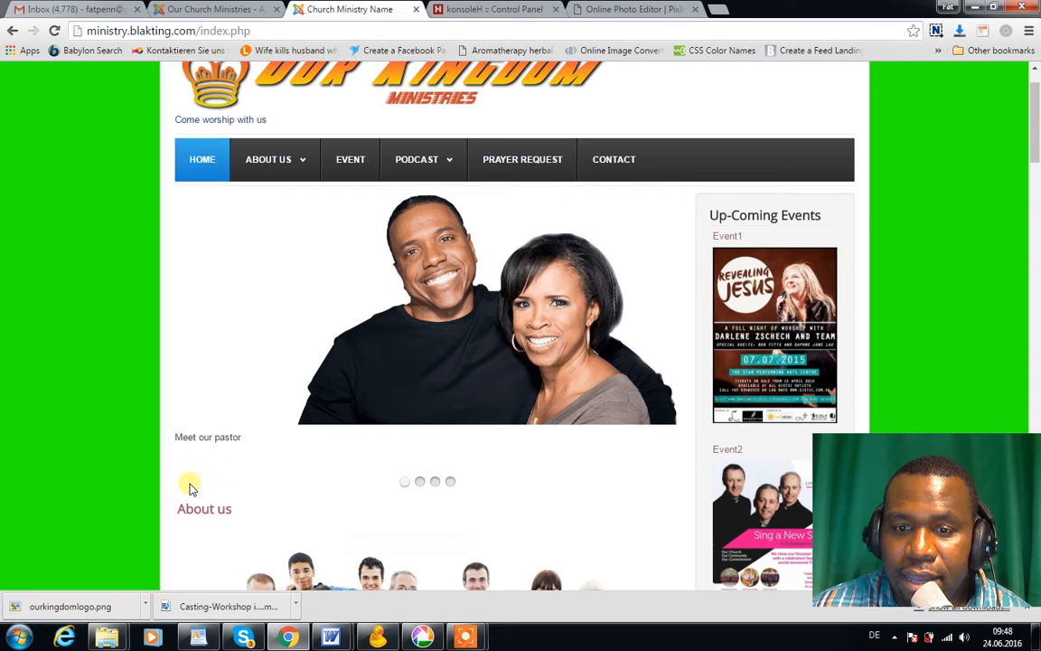
click(451, 482)
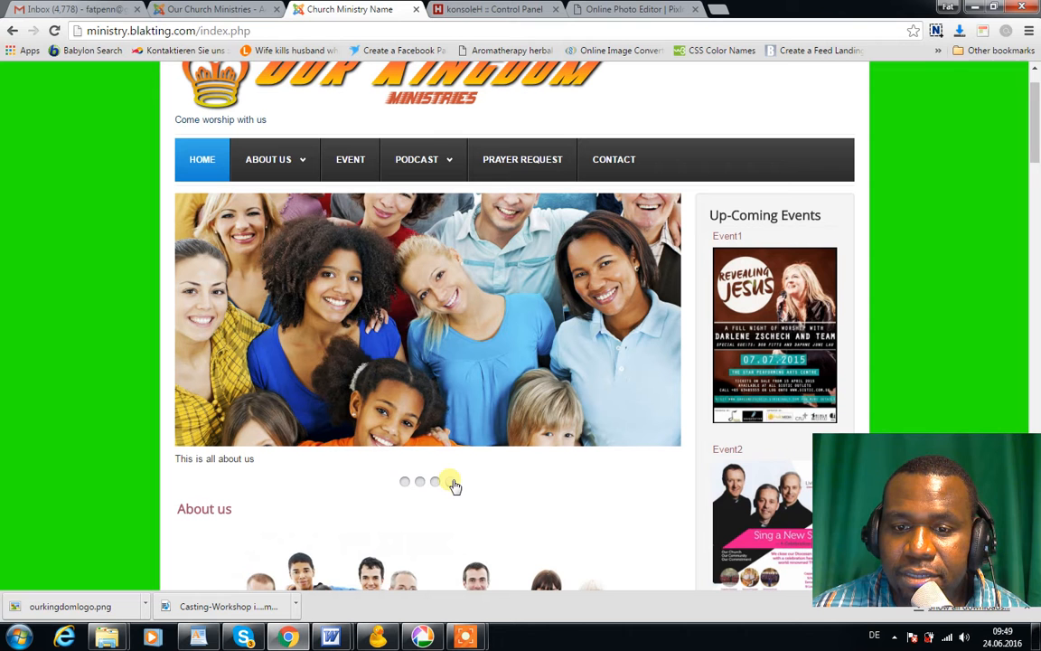
click(472, 339)
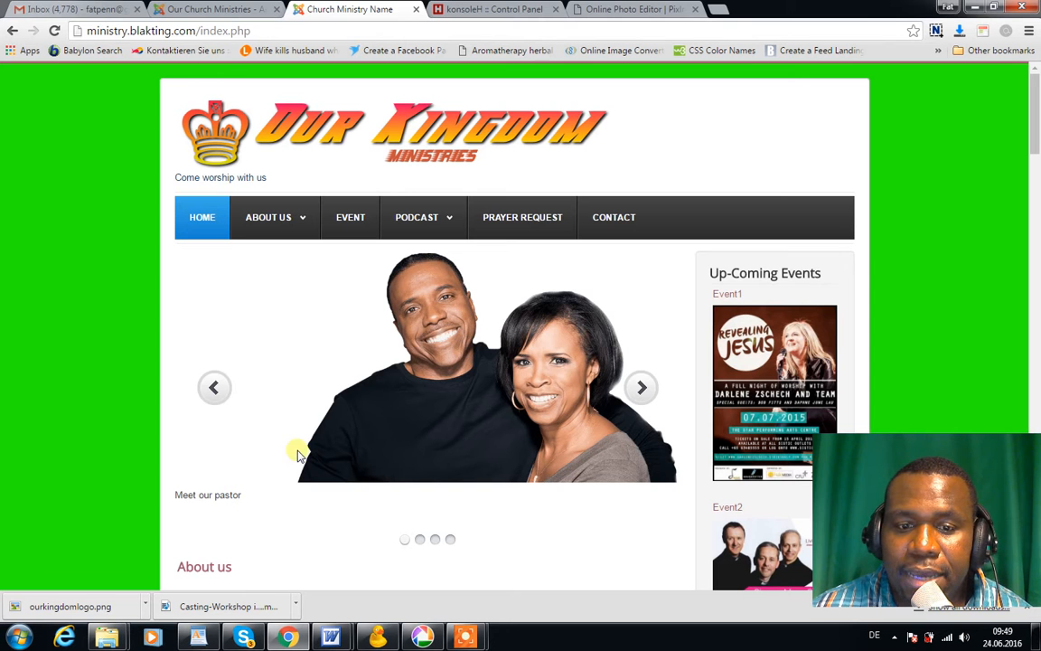
View the conferences slide on the live home page and the ministry pages listed under About Us
click(641, 388)
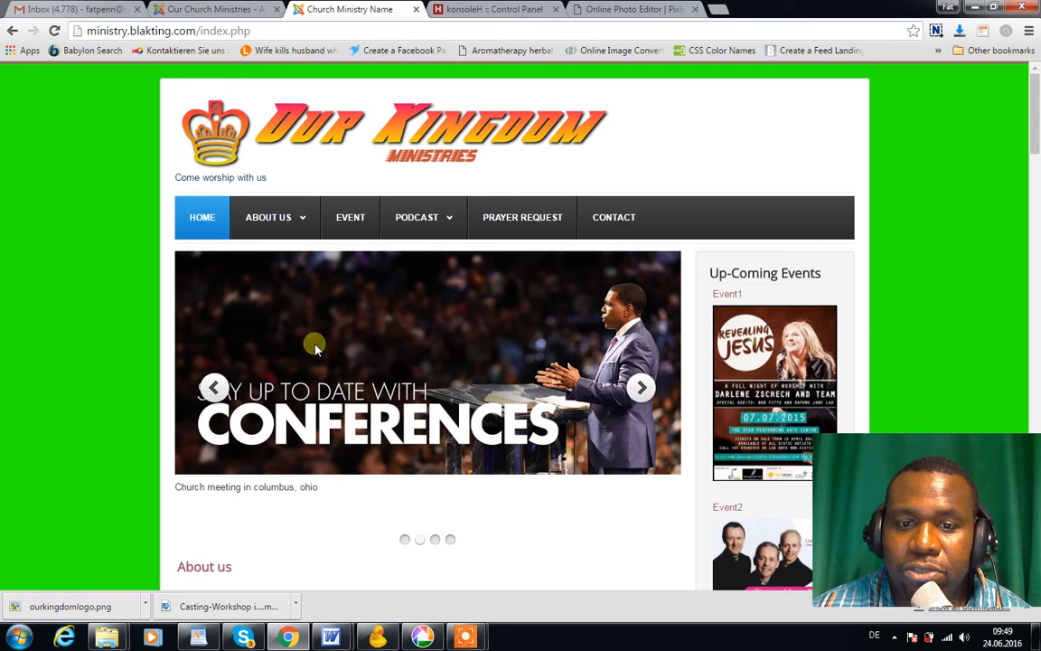
click(303, 222)
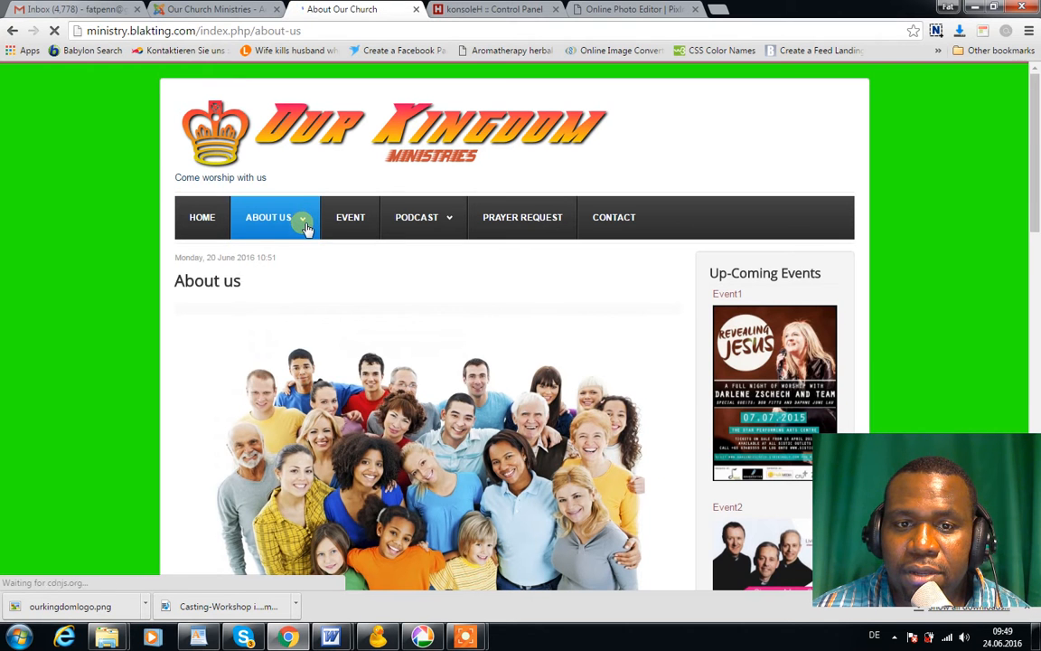
mouse_move(302, 226)
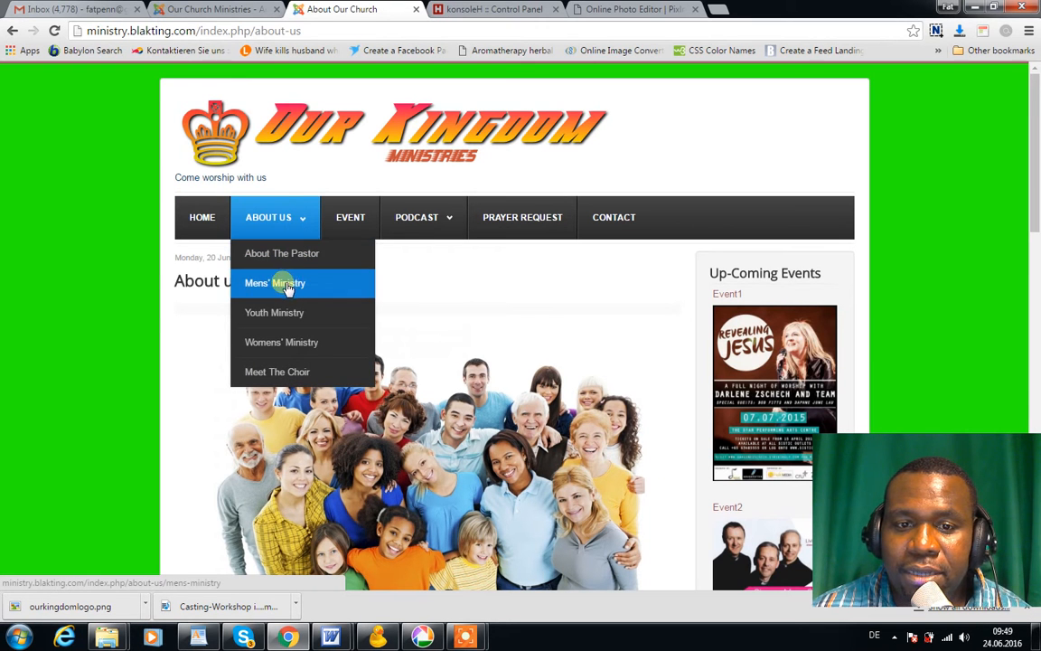
Close the Slide 1 article and check the Slide 2 article's picture, leaving that article without changes
click(210, 13)
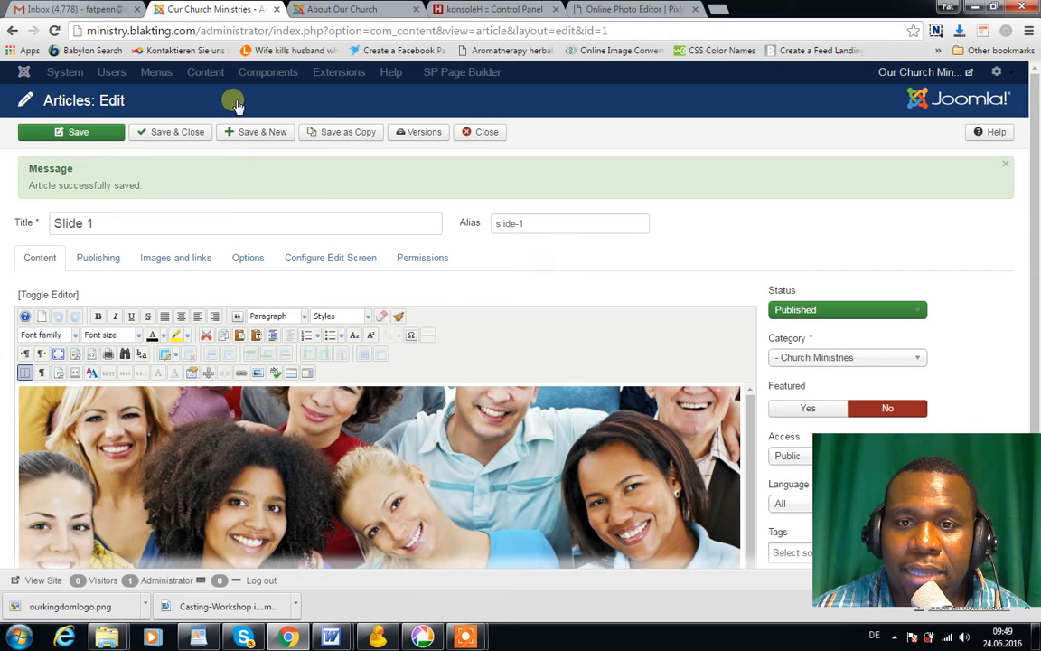
click(474, 136)
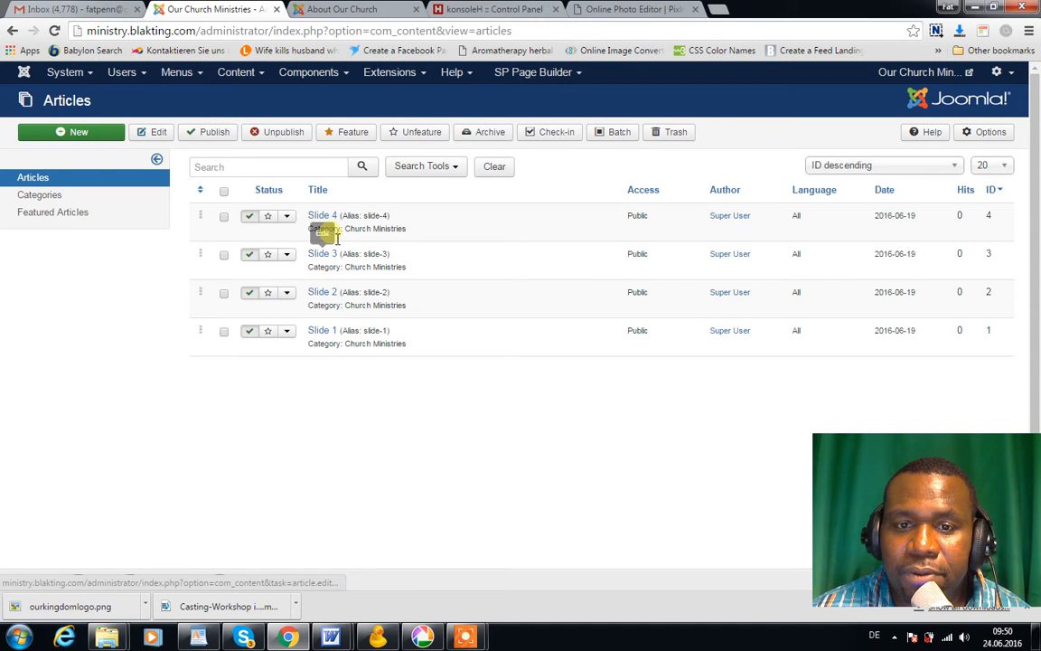
click(325, 297)
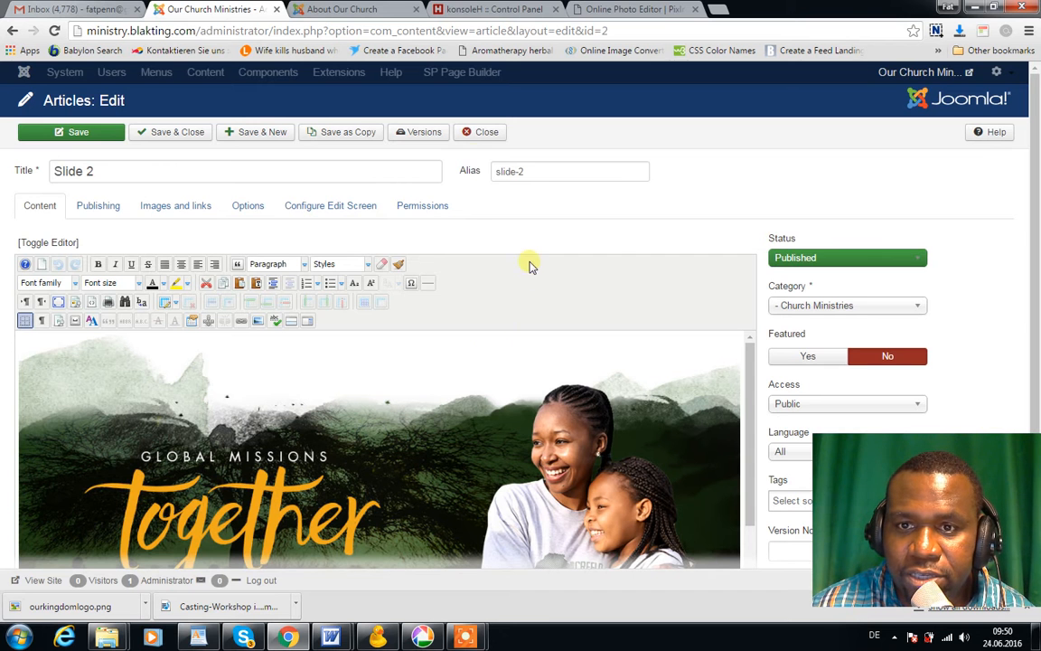
click(477, 134)
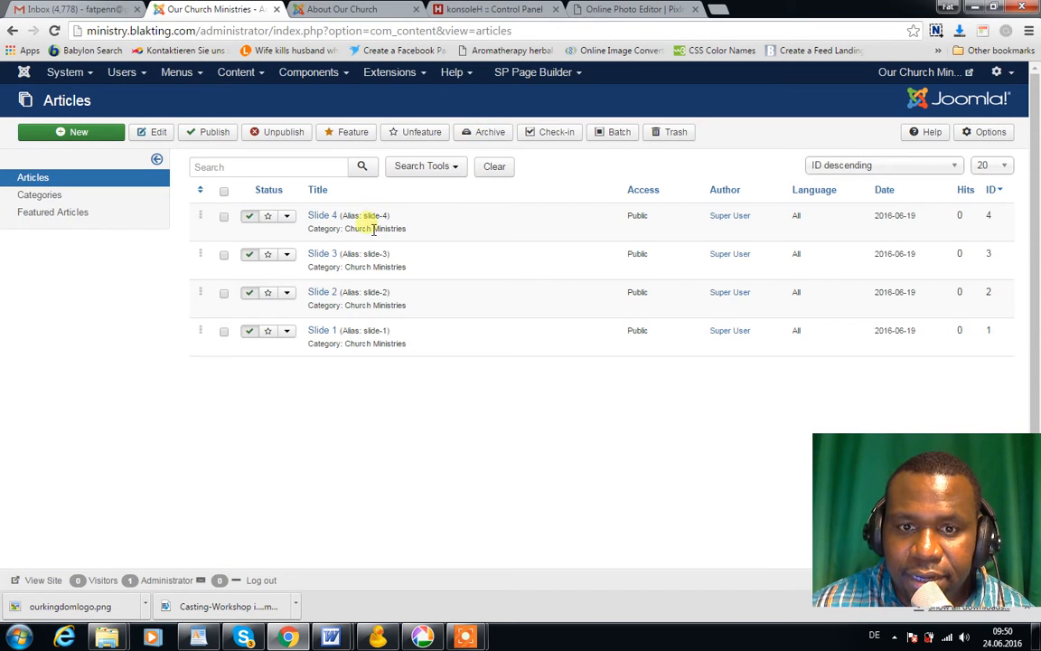
Upload Menss-ministry.jpg from the Learn-Joomla-fast folder and use it to replace the conferences image in the Slide 3 article
click(319, 255)
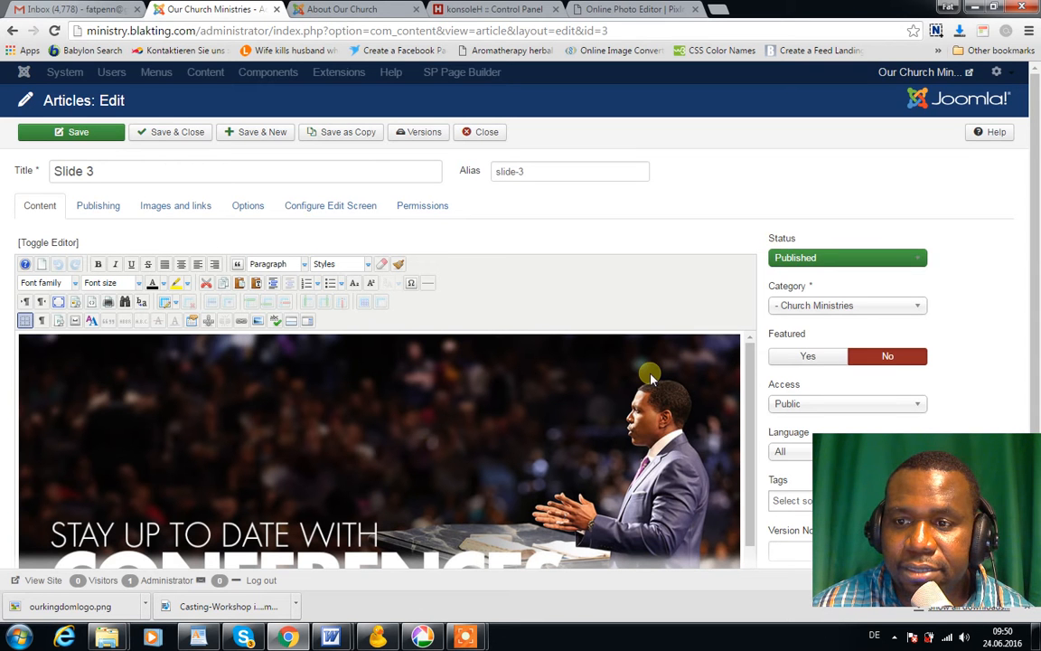
drag(1036, 147, 1035, 168)
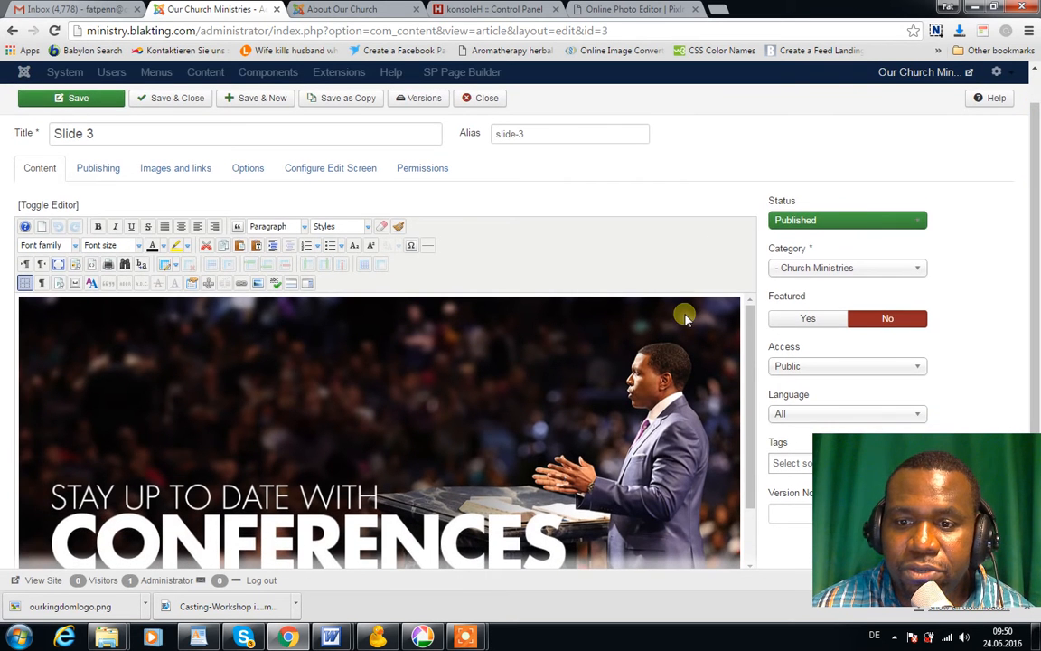
click(425, 447)
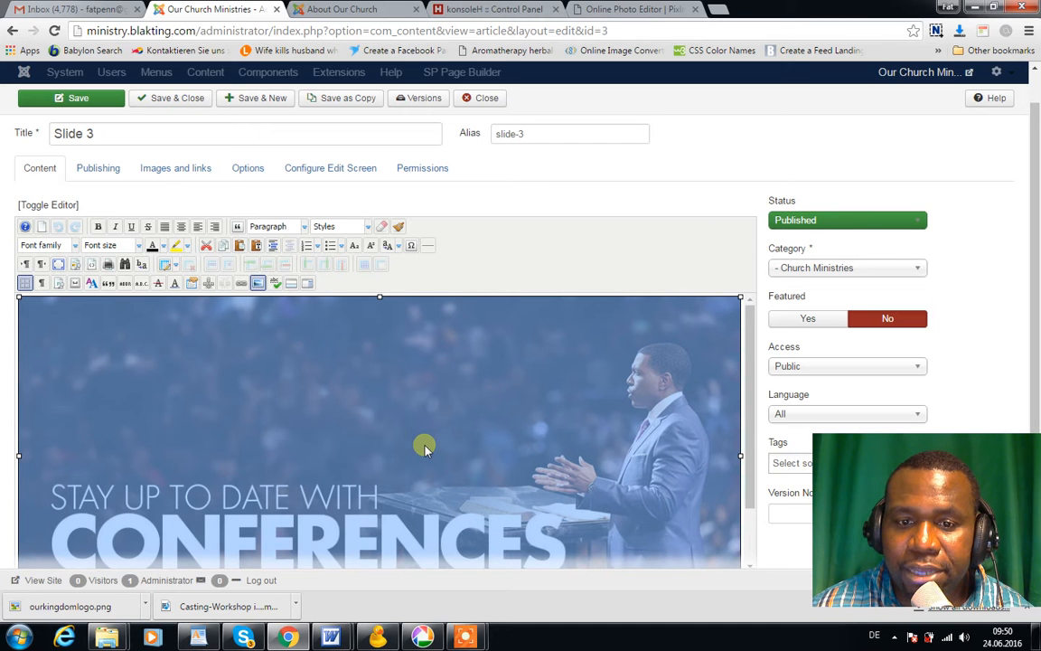
click(257, 284)
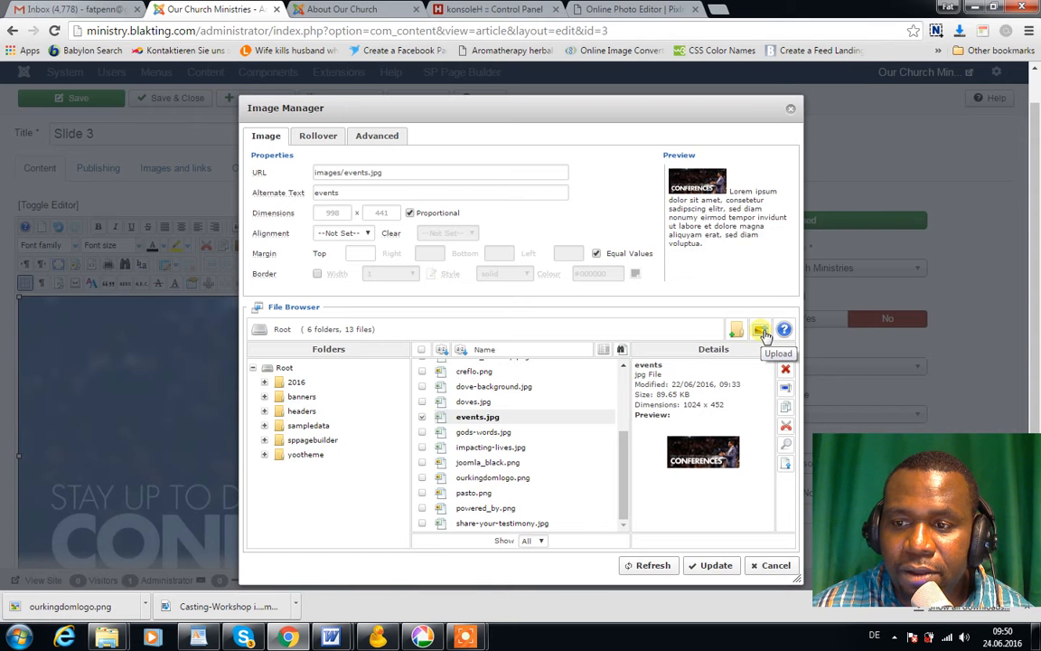
click(761, 331)
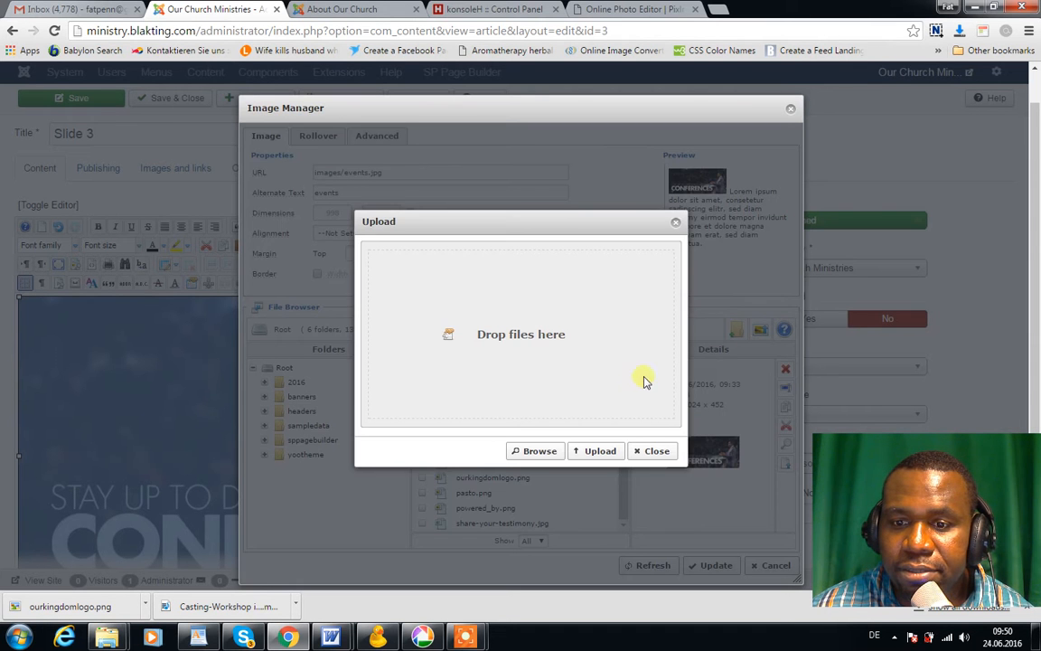
click(533, 454)
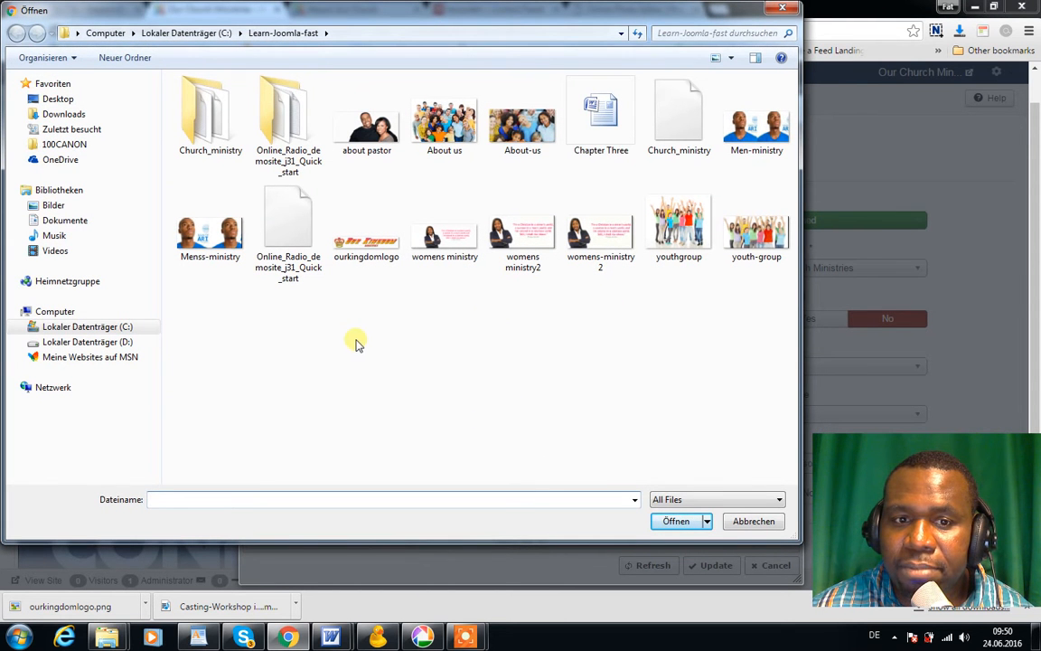
click(210, 228)
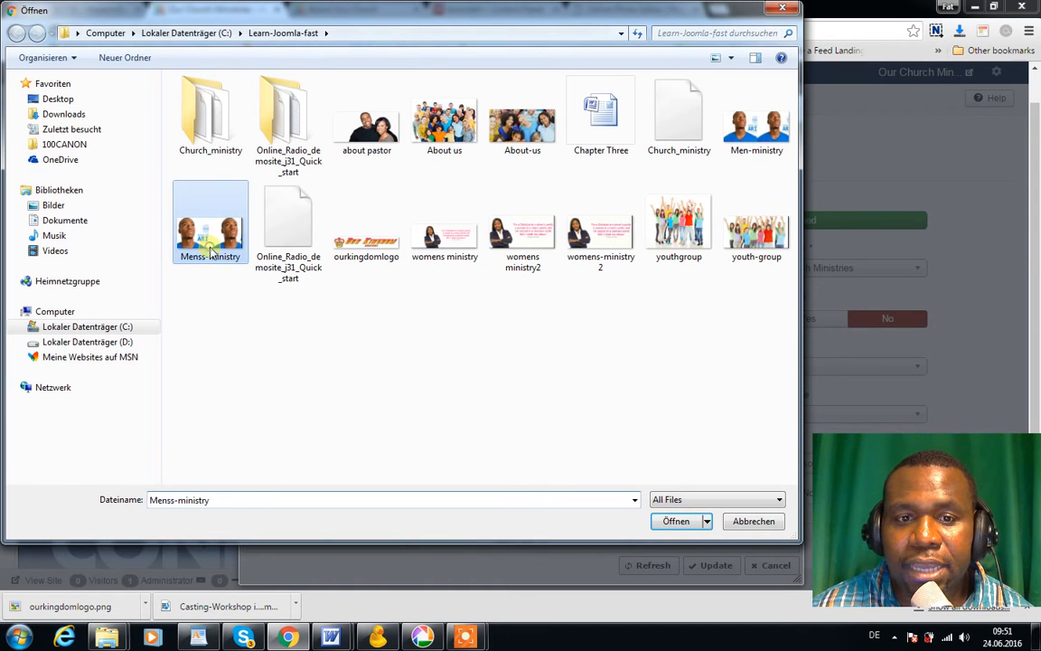
click(673, 521)
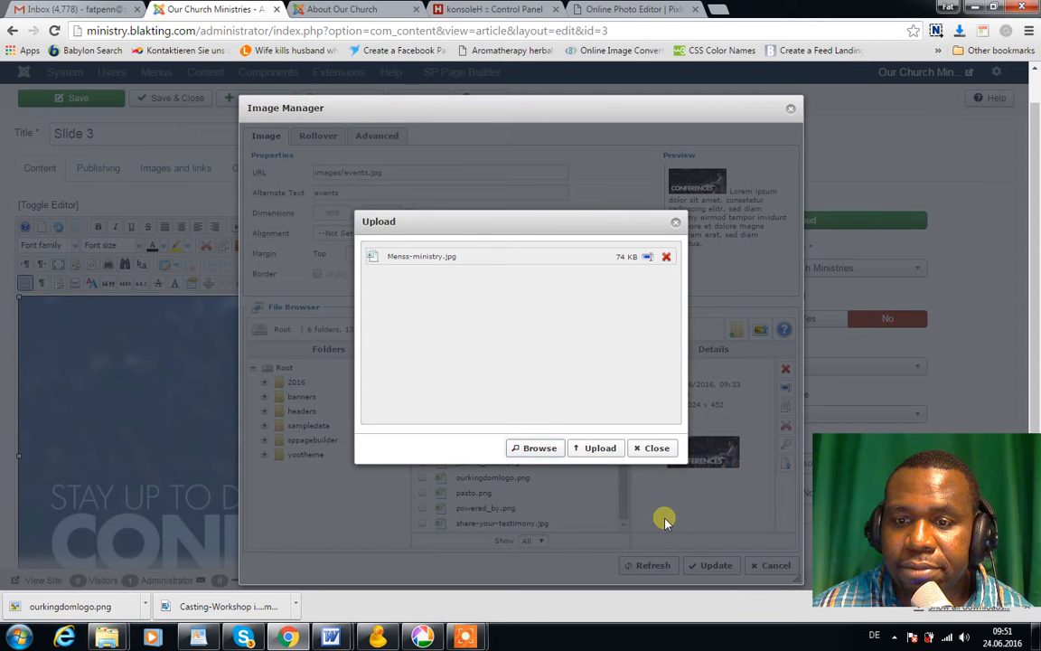
click(597, 451)
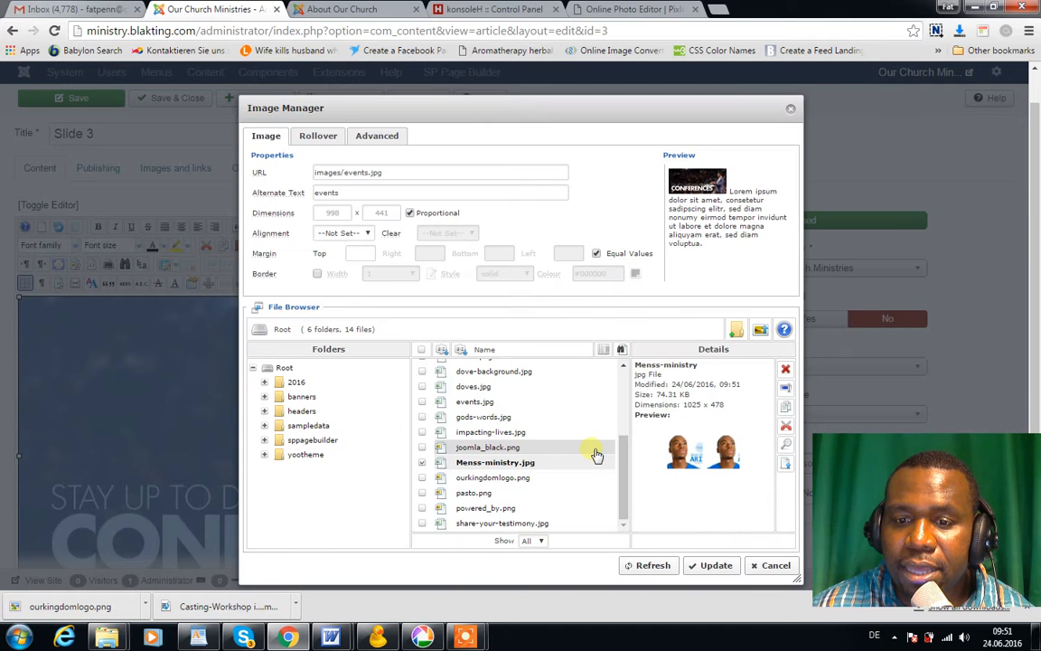
click(515, 464)
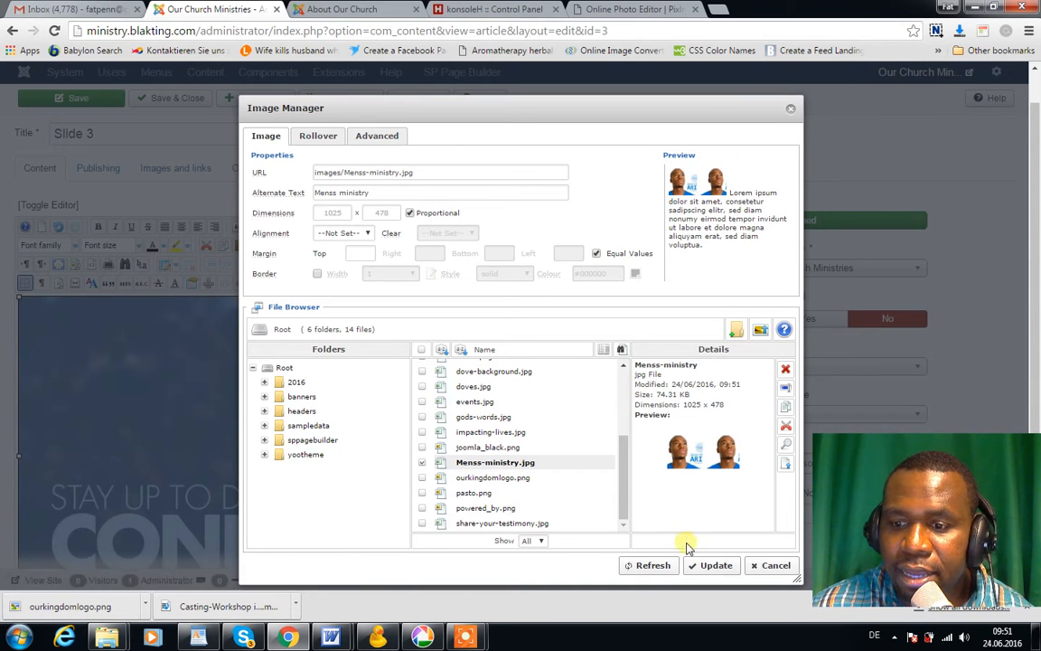
click(712, 568)
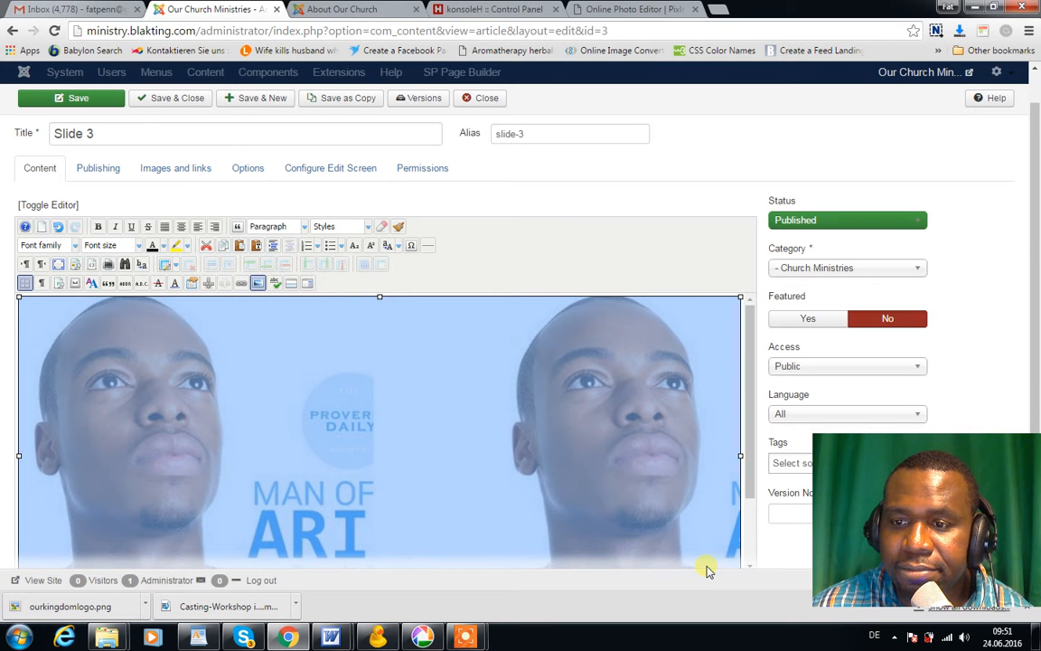
Replace the caption below the Slide 3 article's image with "Mens ministry" and save the article
drag(1036, 219, 1033, 272)
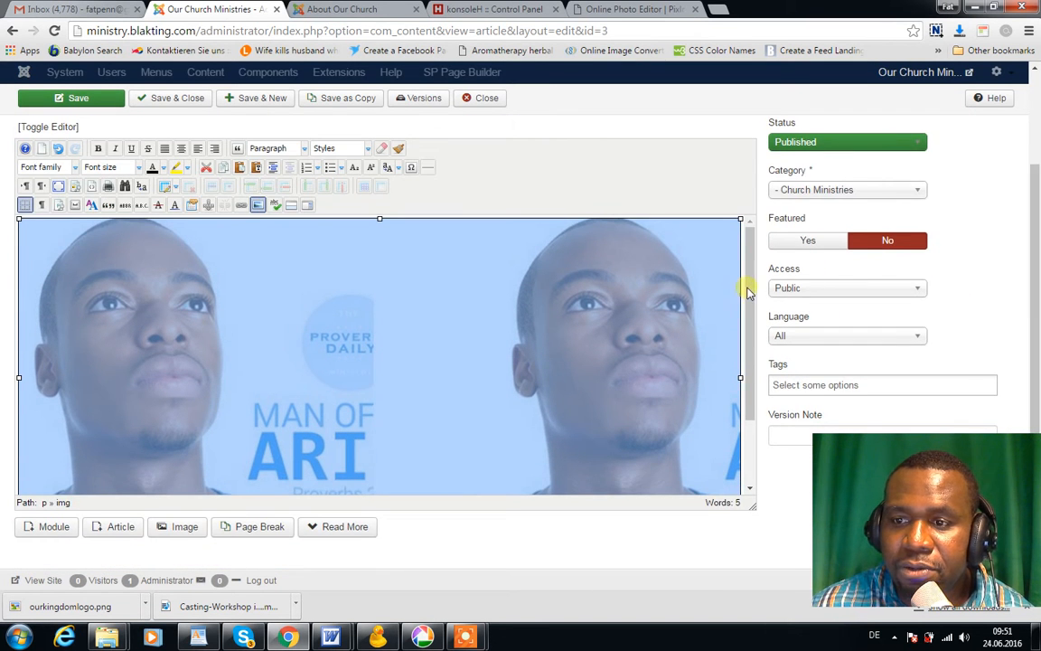
drag(751, 289, 744, 400)
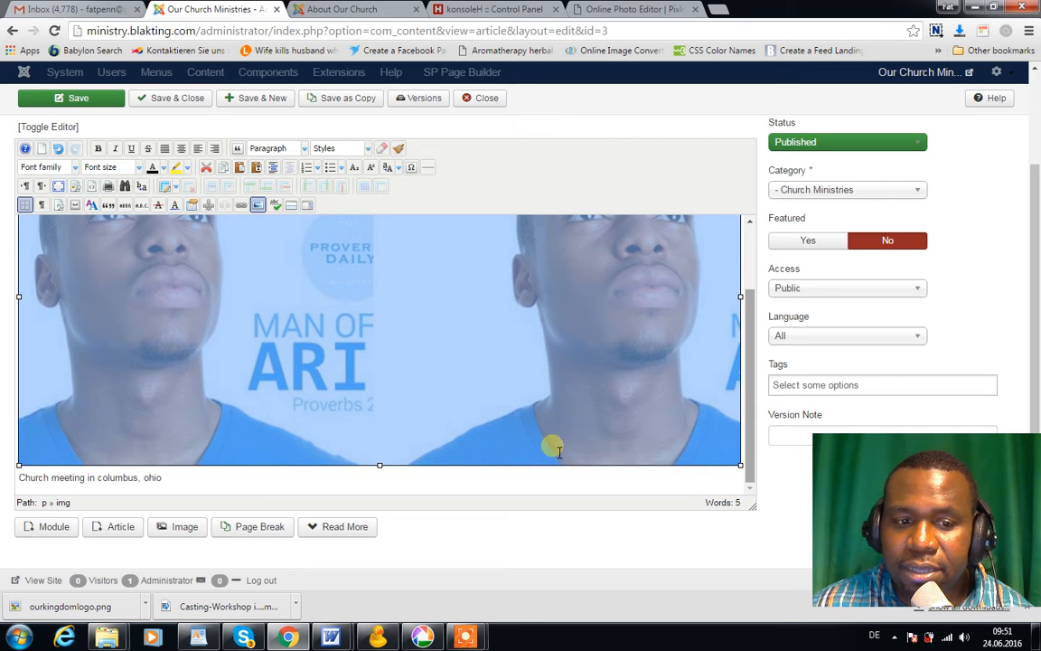
drag(170, 479, 34, 488)
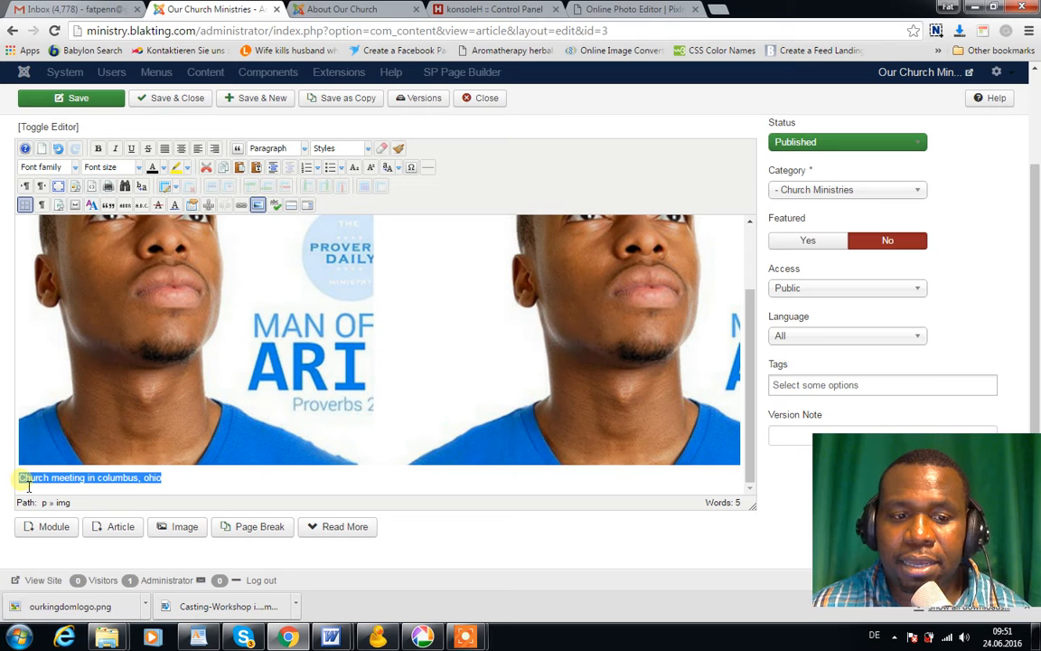
text(Ma)
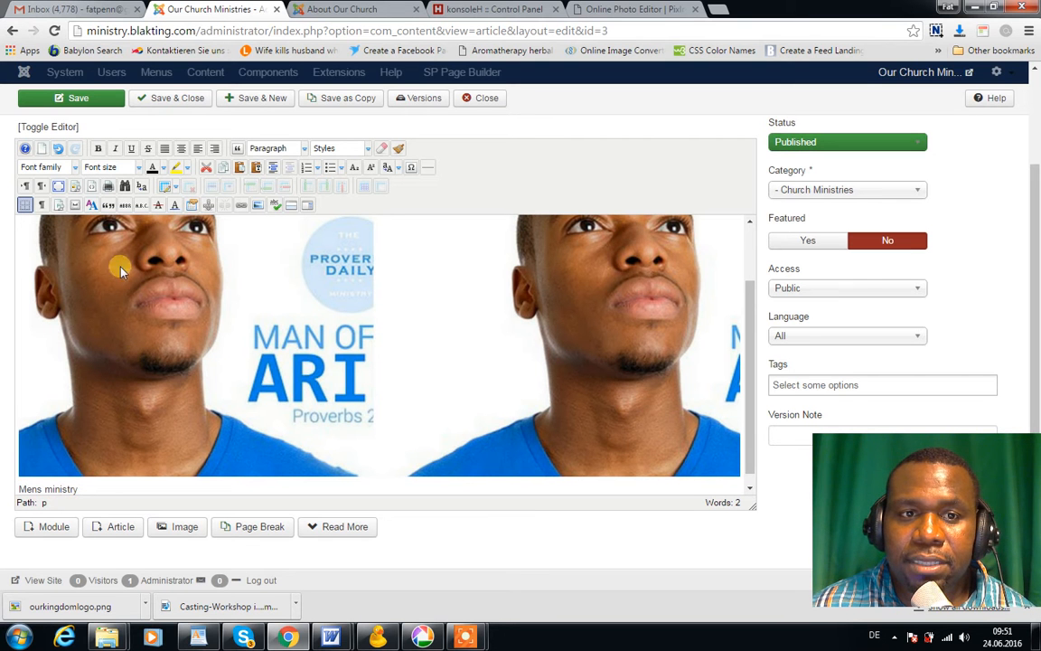
click(96, 102)
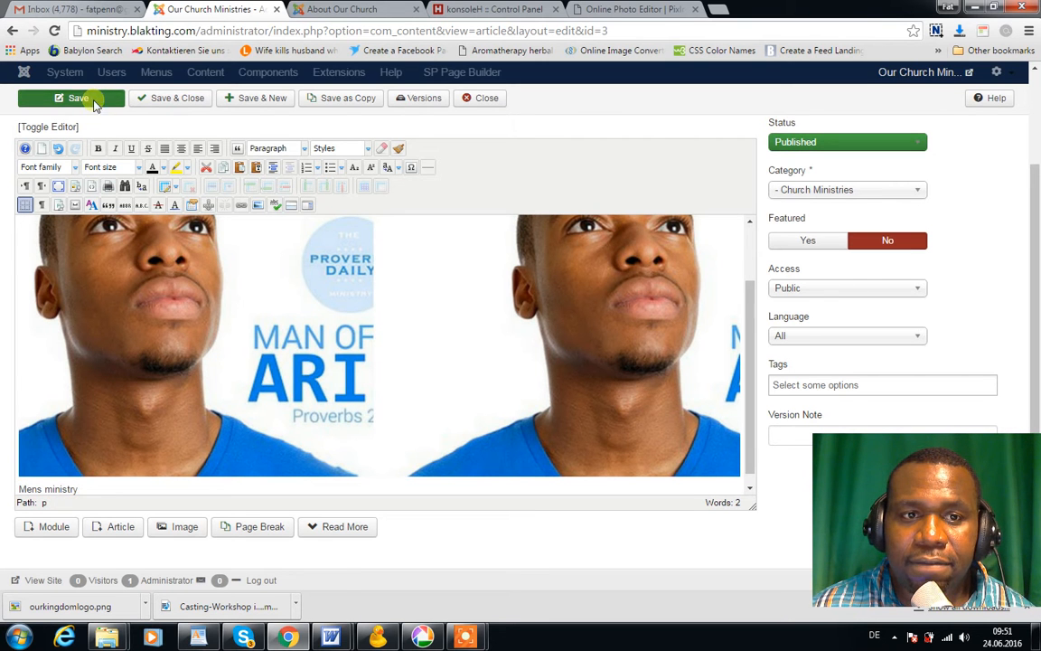
Check the second slide on the live home page and copy the web address of the Mens' Ministry page
click(307, 9)
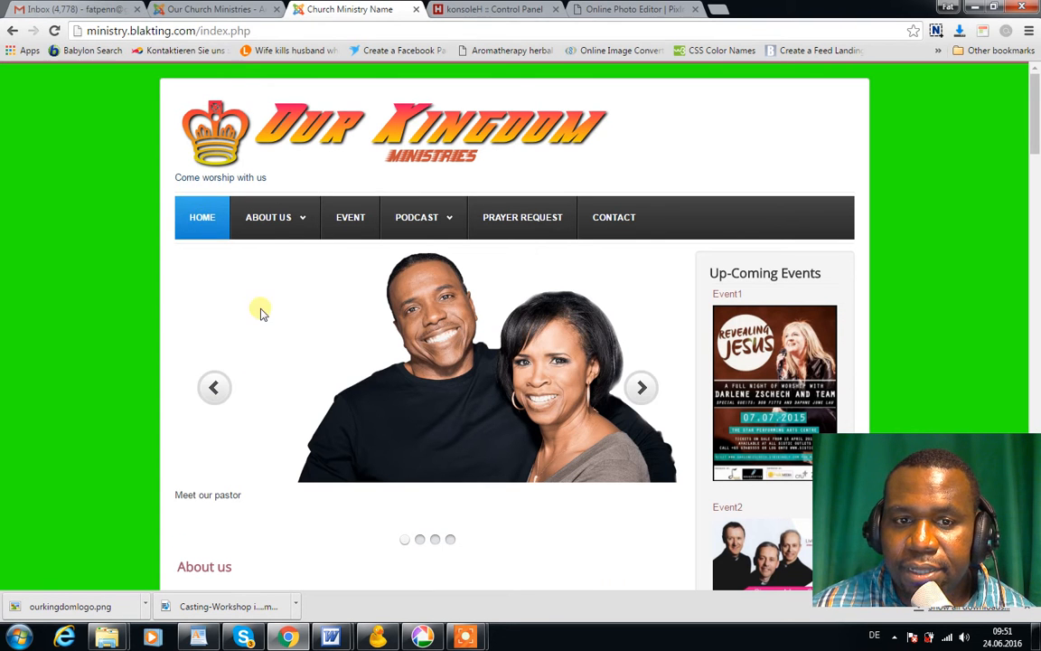
click(421, 541)
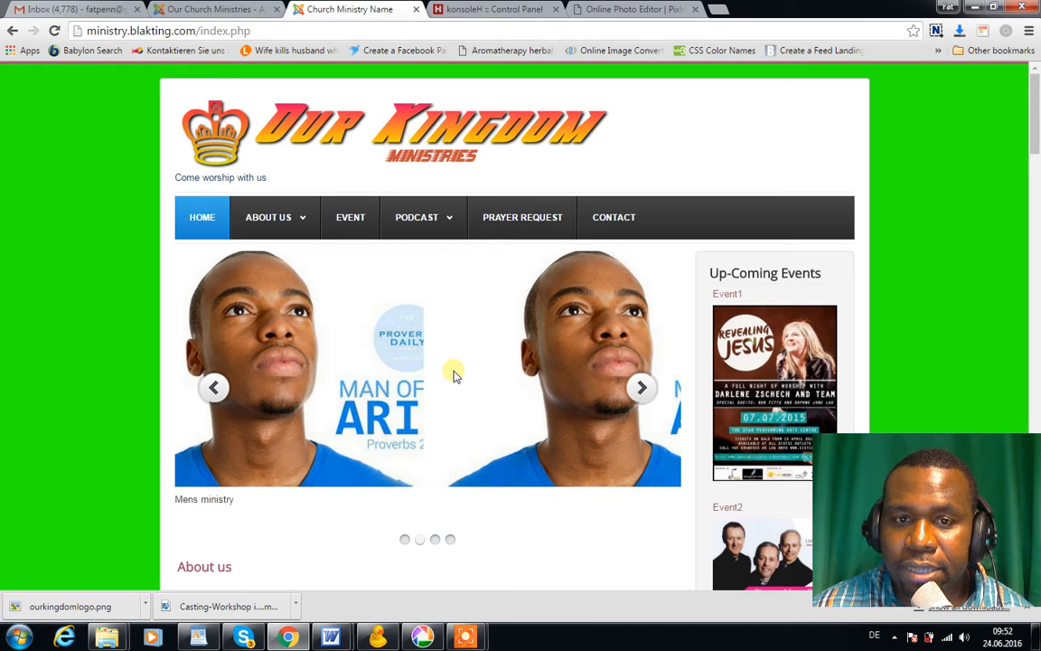
click(298, 219)
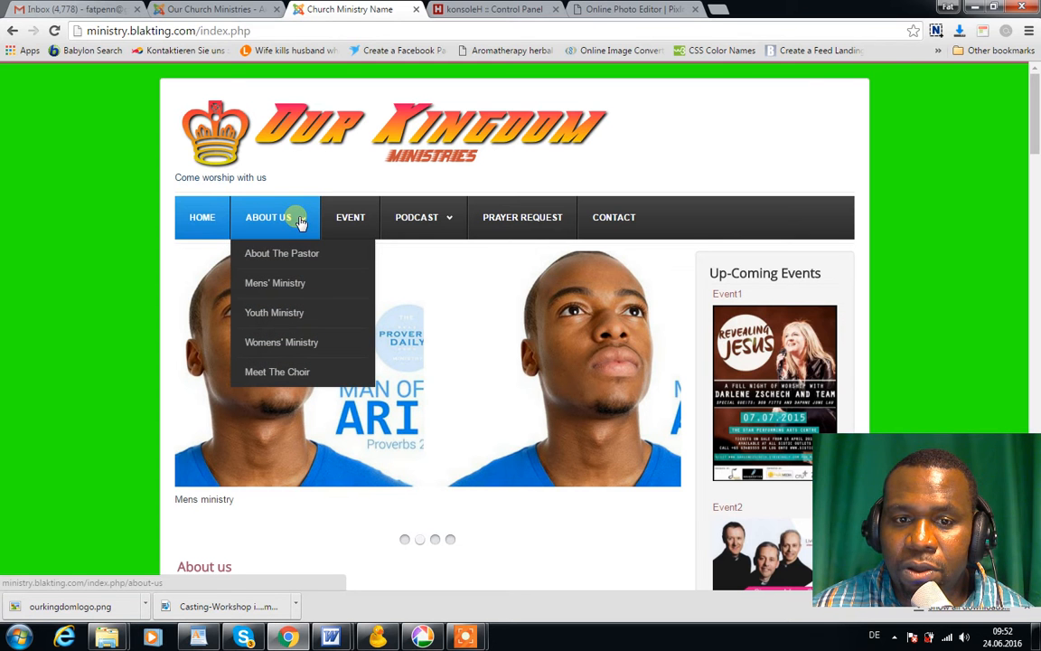
click(289, 284)
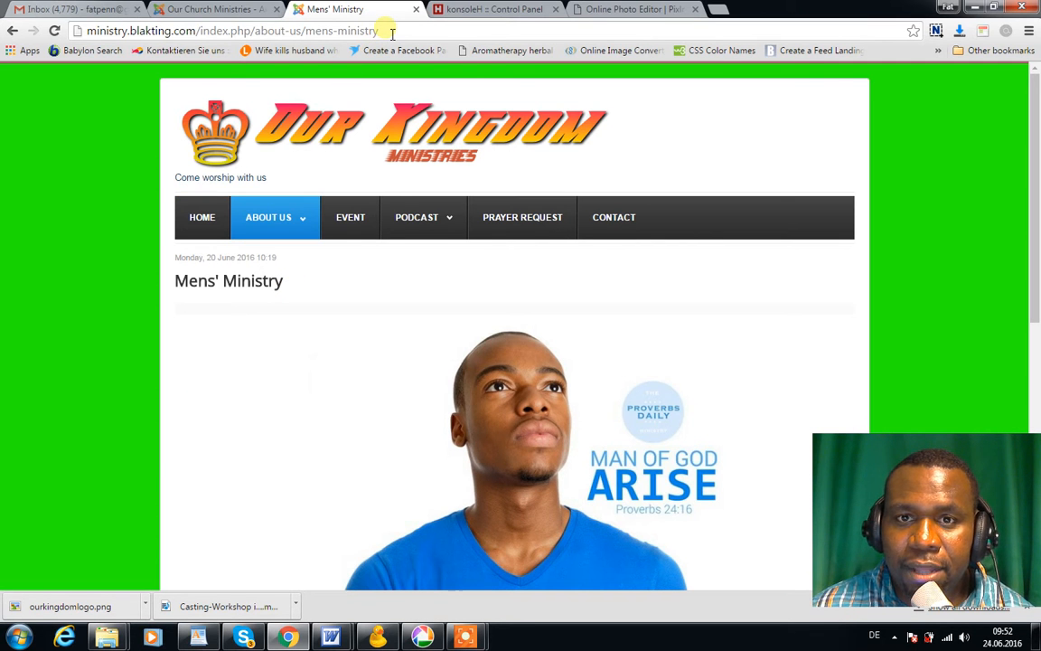
drag(392, 34, 92, 38)
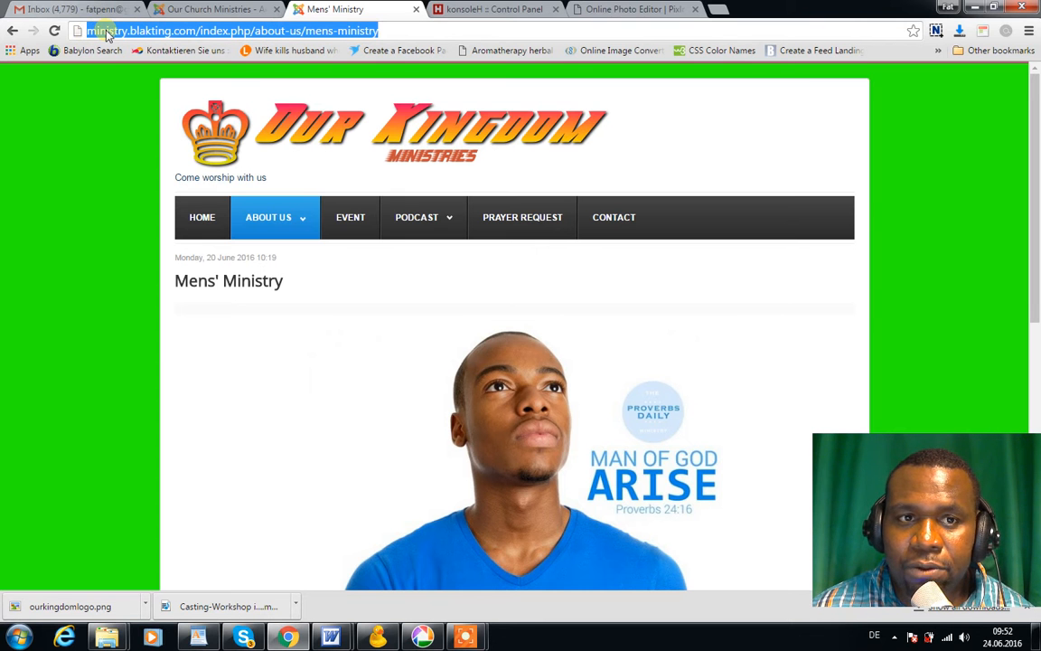
right_click(105, 29)
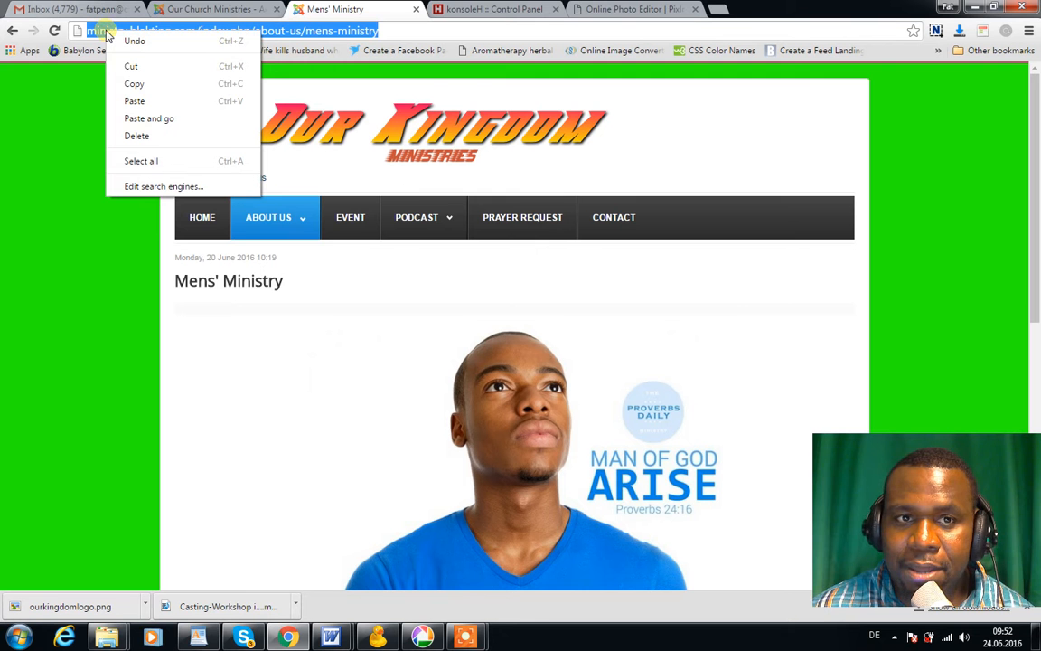
click(132, 85)
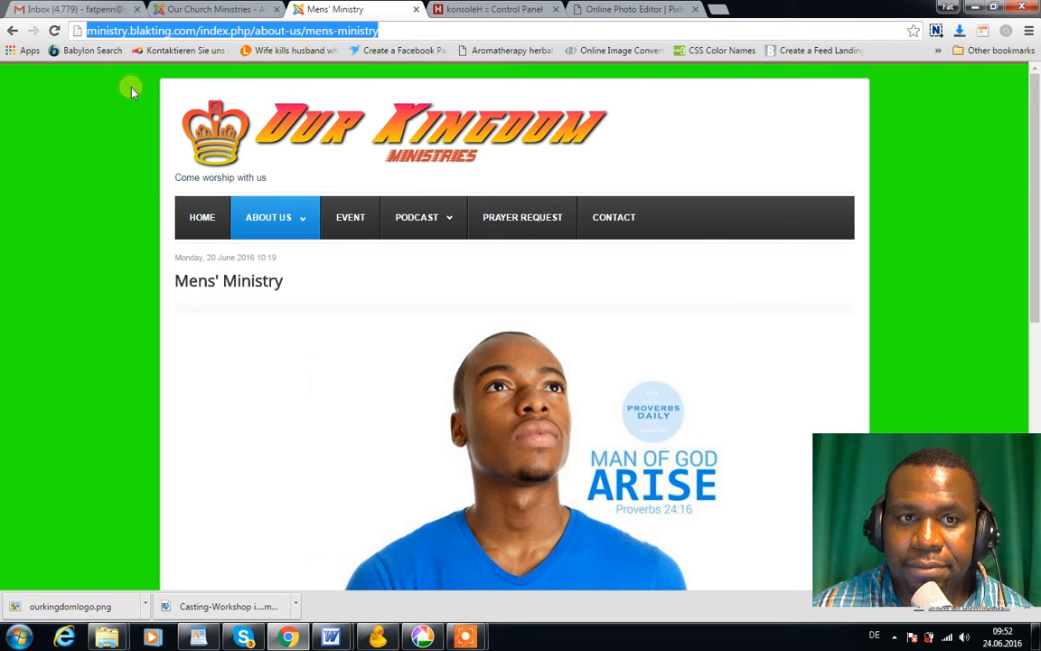
click(216, 10)
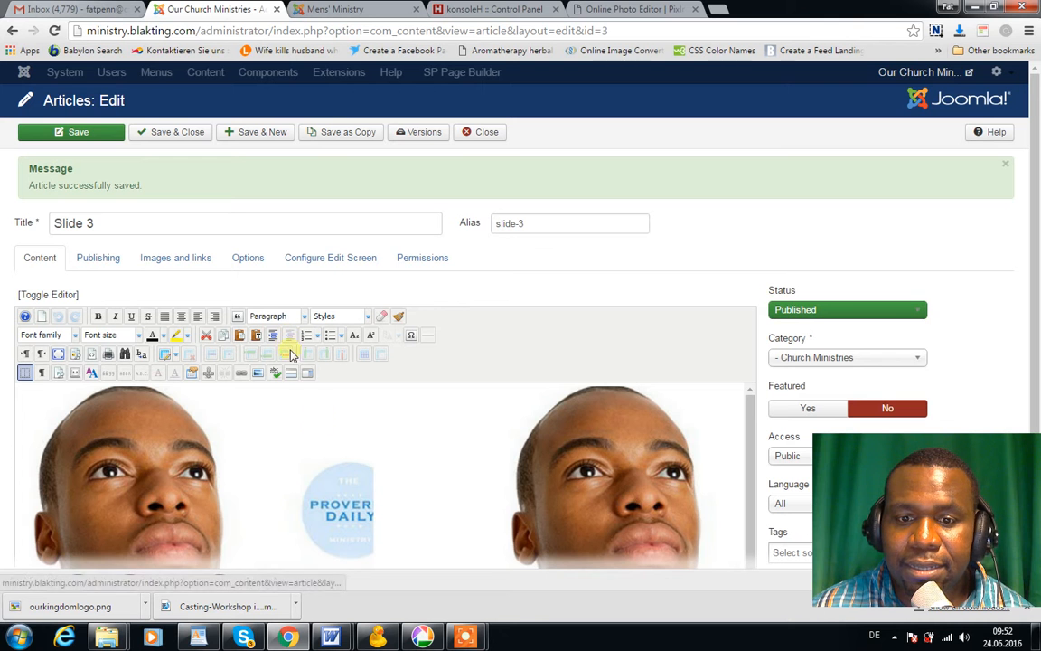
click(328, 497)
key(ctrl+a)
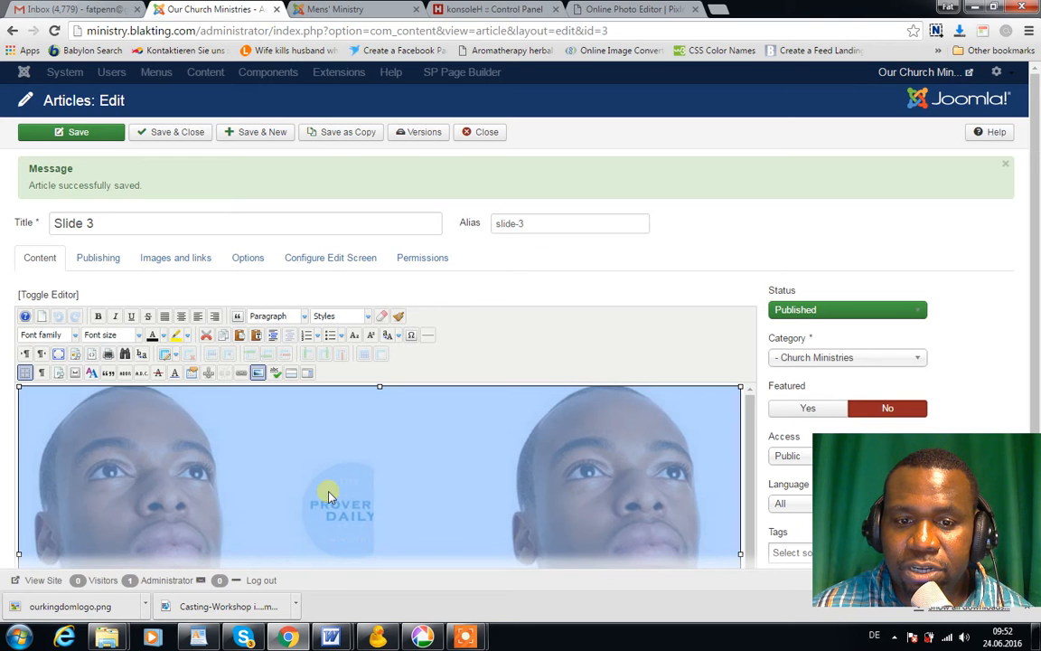
click(241, 373)
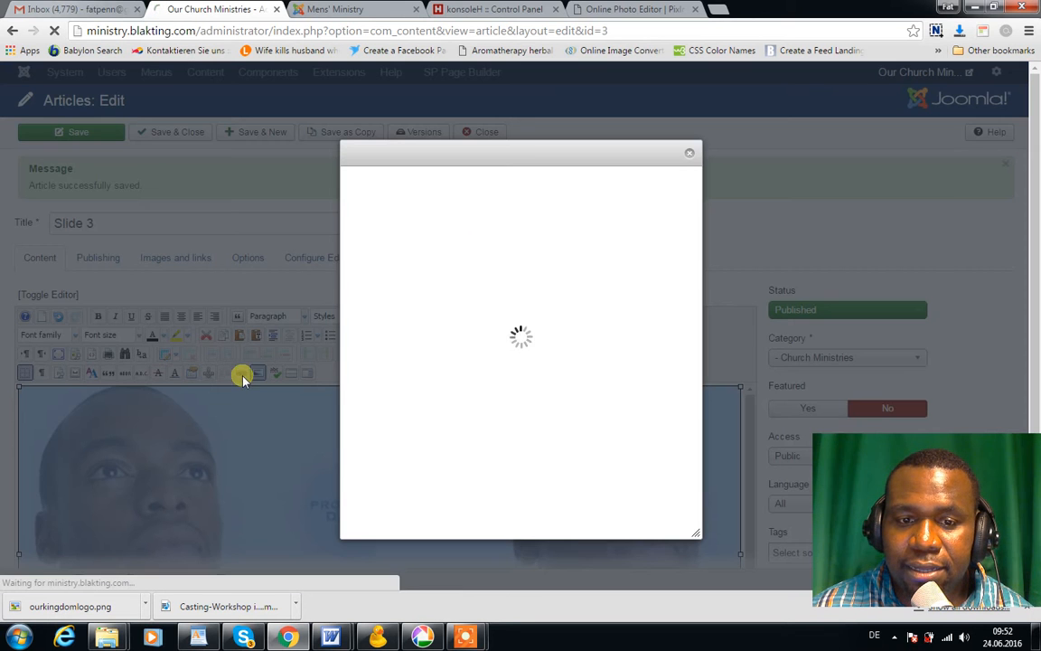
click(456, 205)
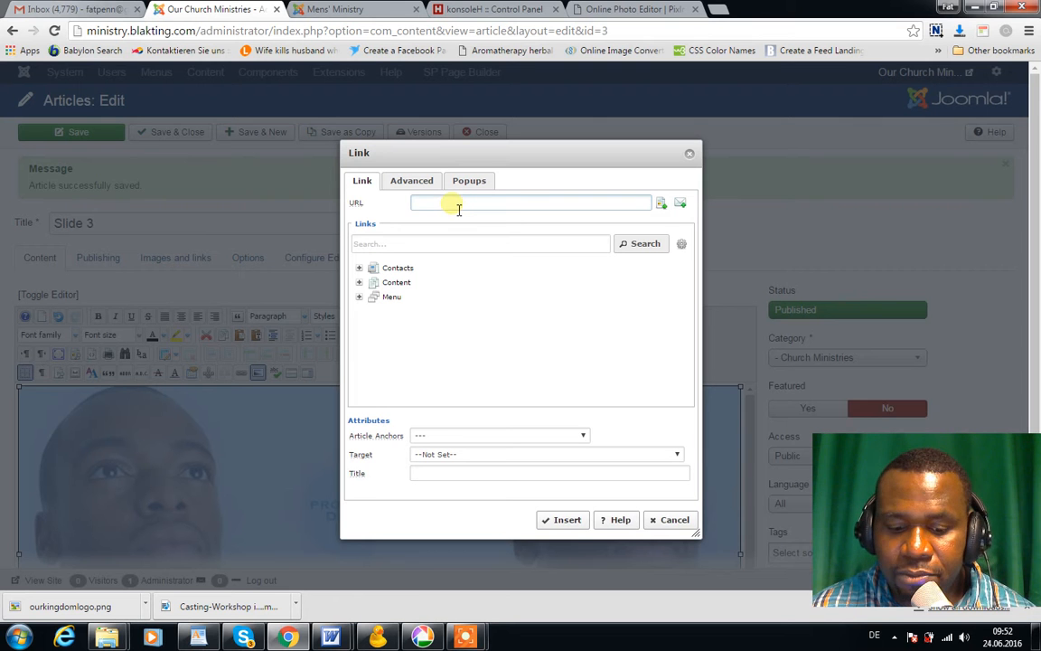
right_click(453, 204)
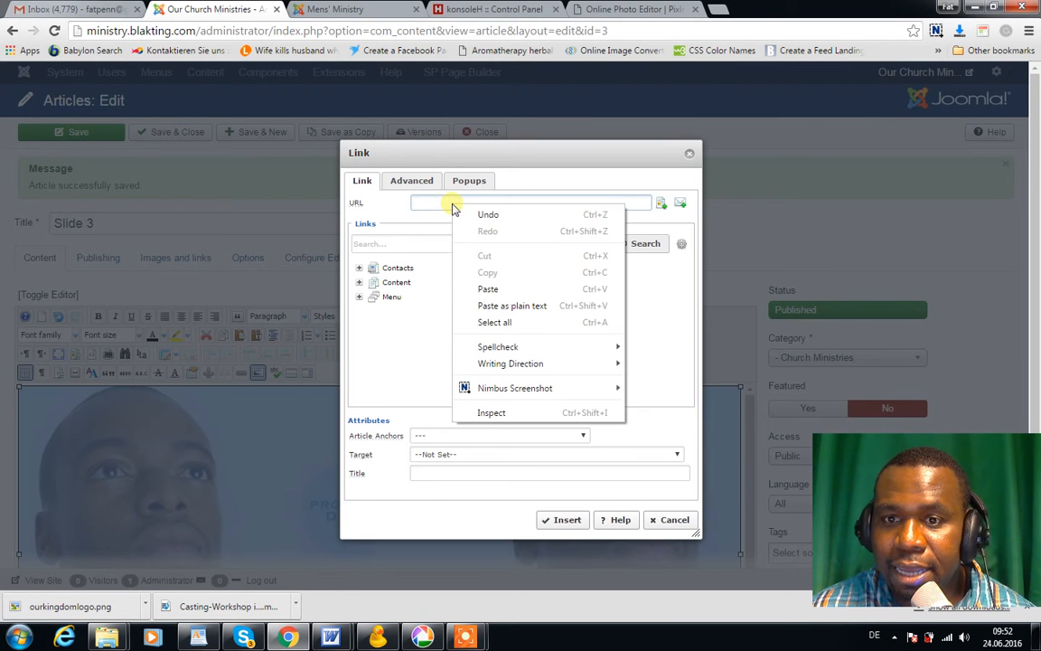
click(487, 288)
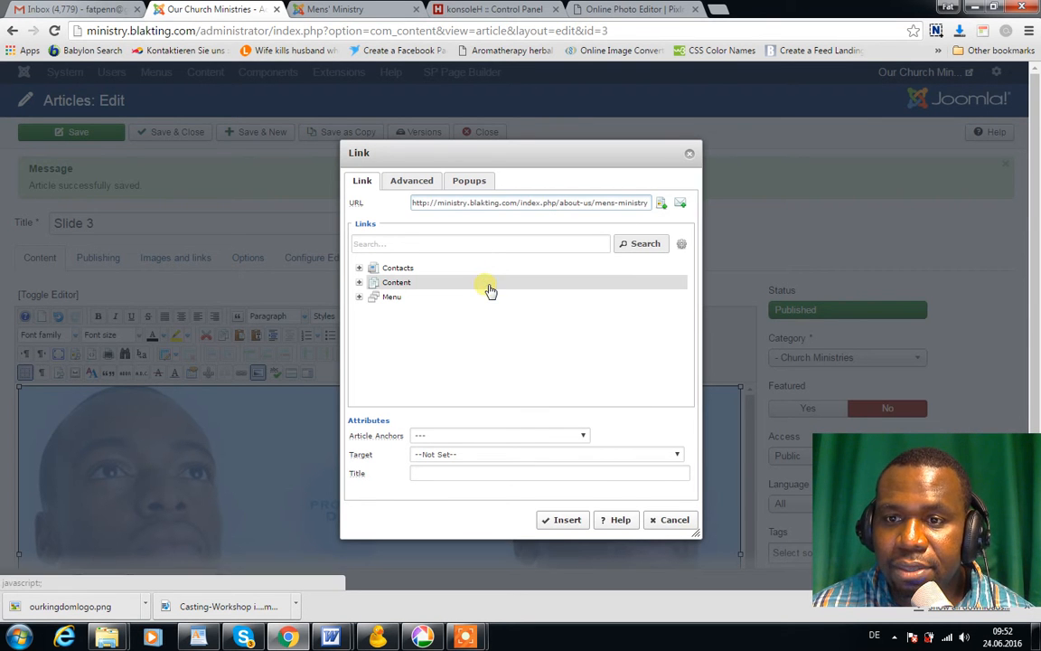
click(560, 522)
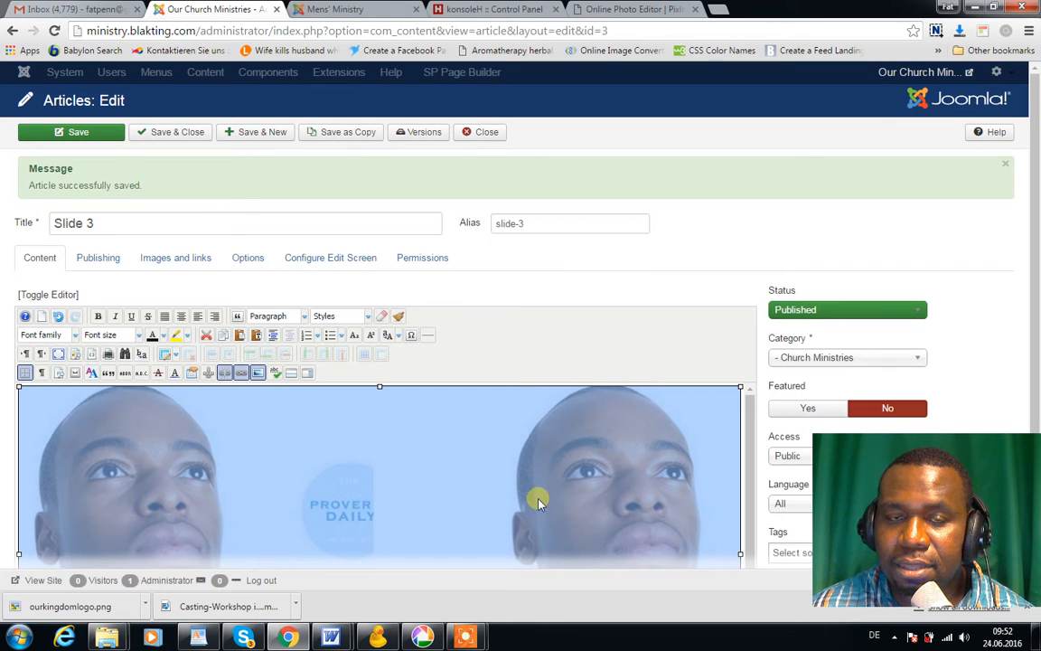
click(103, 133)
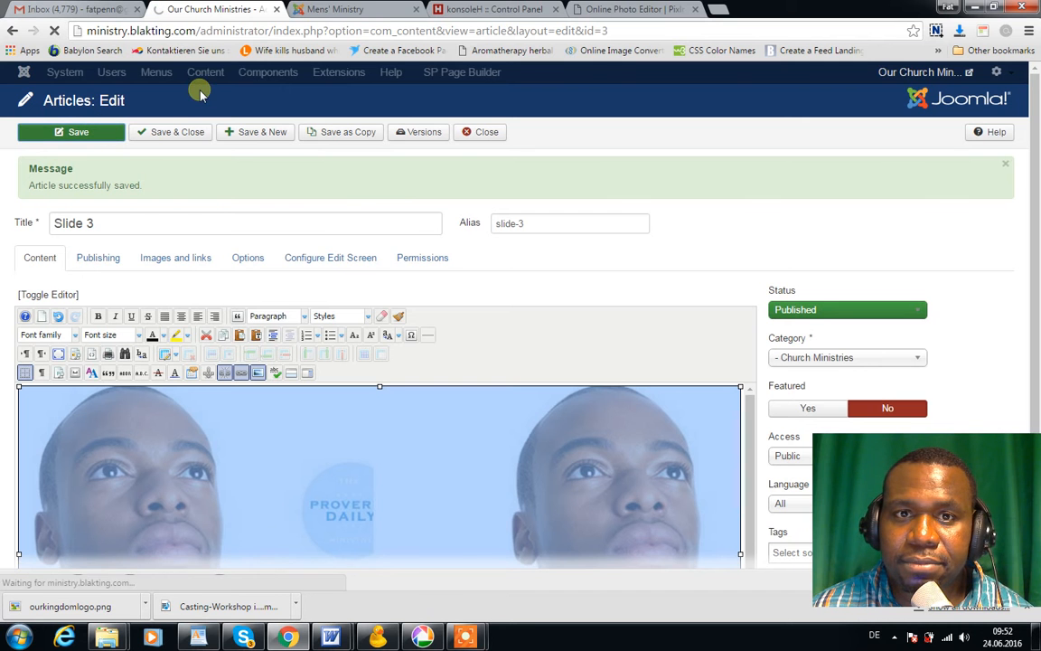
Return to the live home page, refresh it and bring up the second slide to check its image link
click(330, 9)
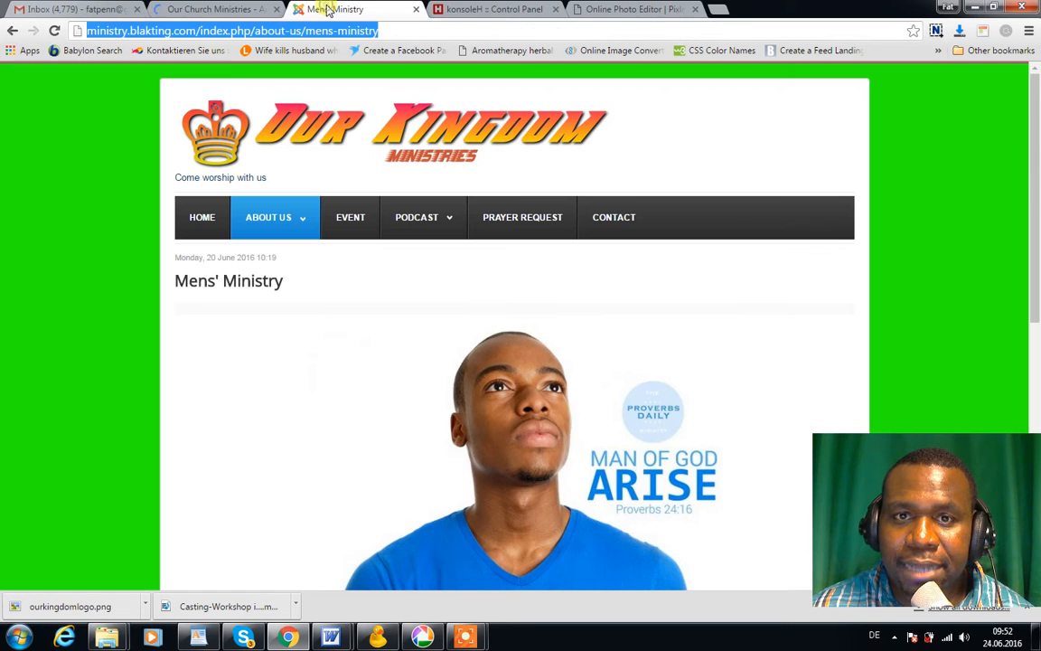
click(207, 218)
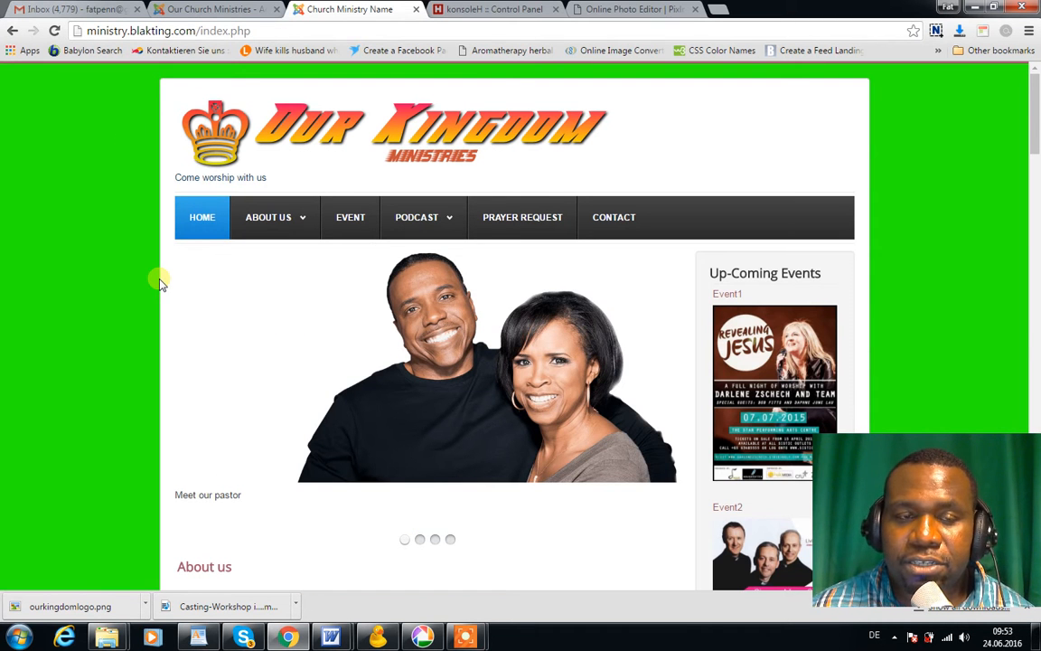
click(54, 32)
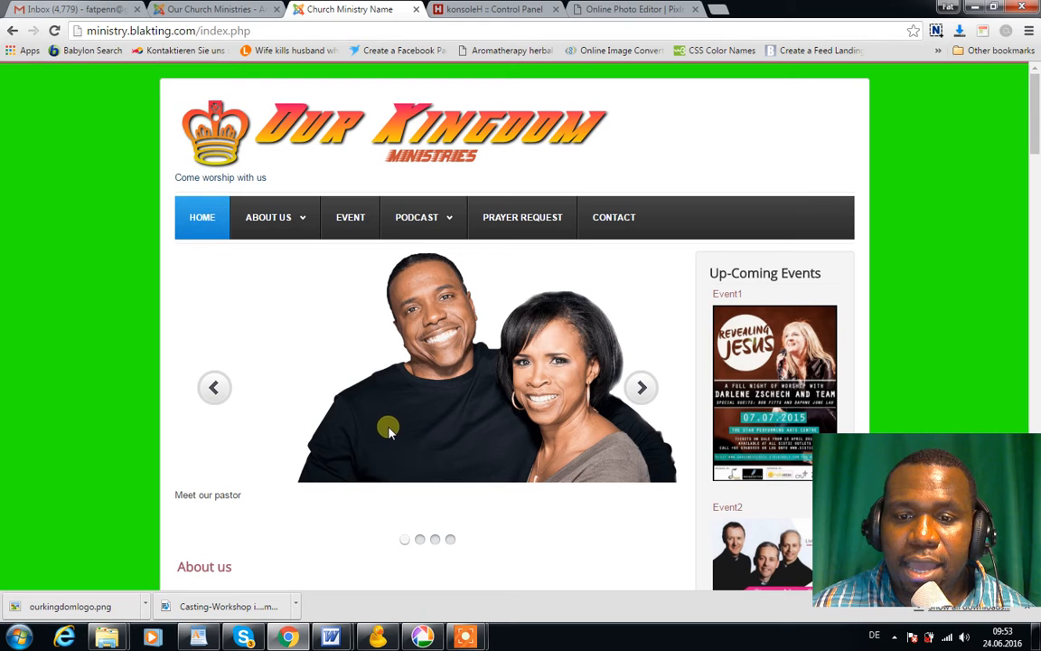
click(422, 541)
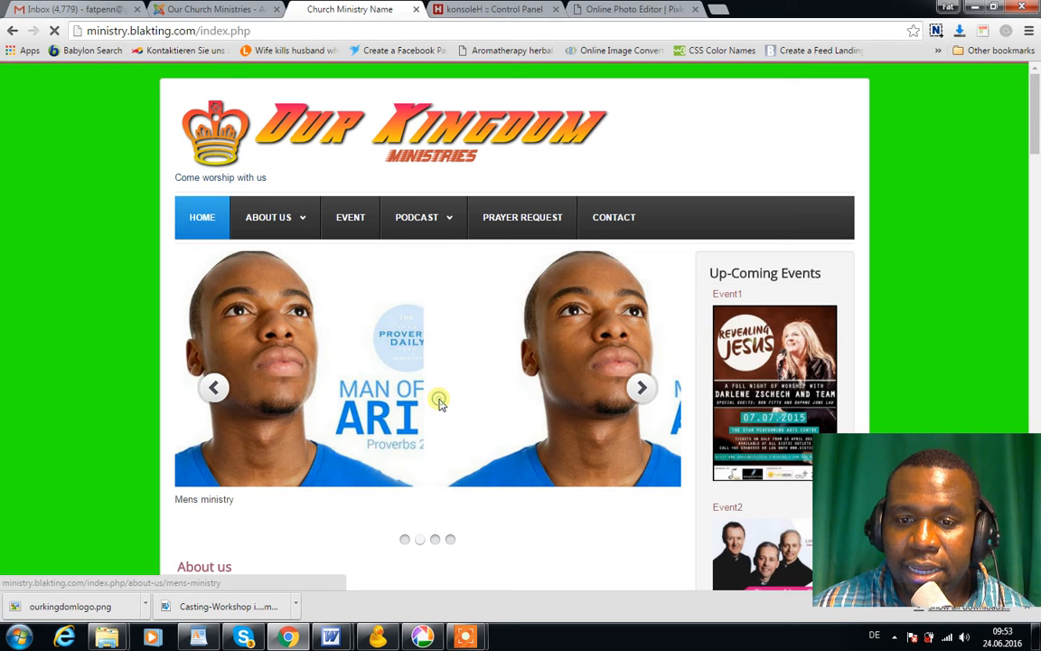
Test the second slide's image link by opening the Mens' Ministry page, look through it and return to the home page
click(439, 403)
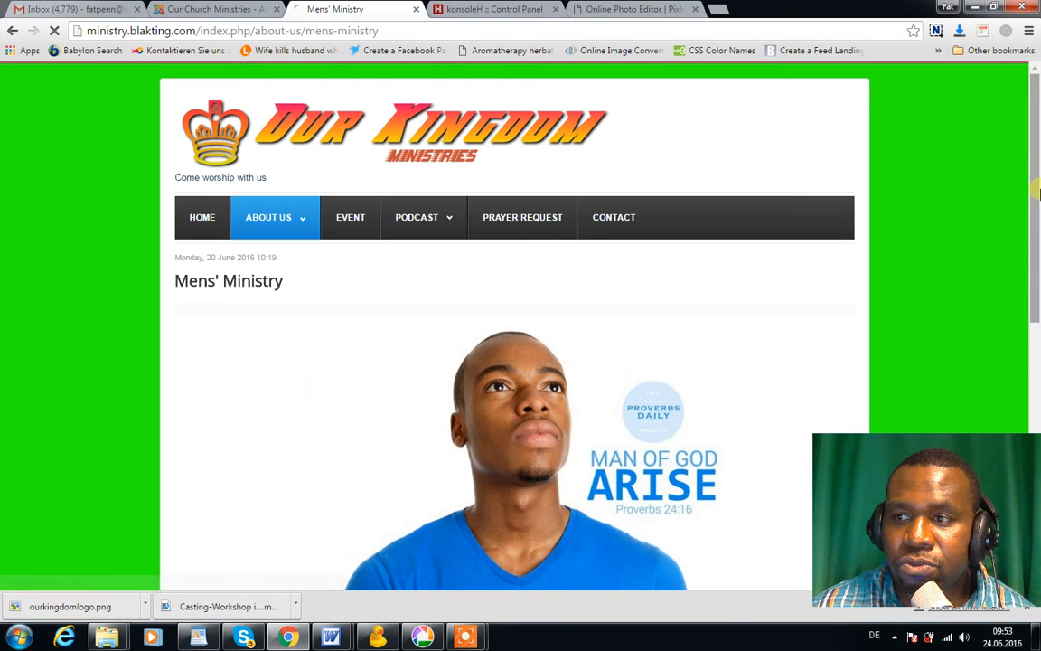
scroll(1036, 224, down, 1)
drag(1037, 223, 1018, 177)
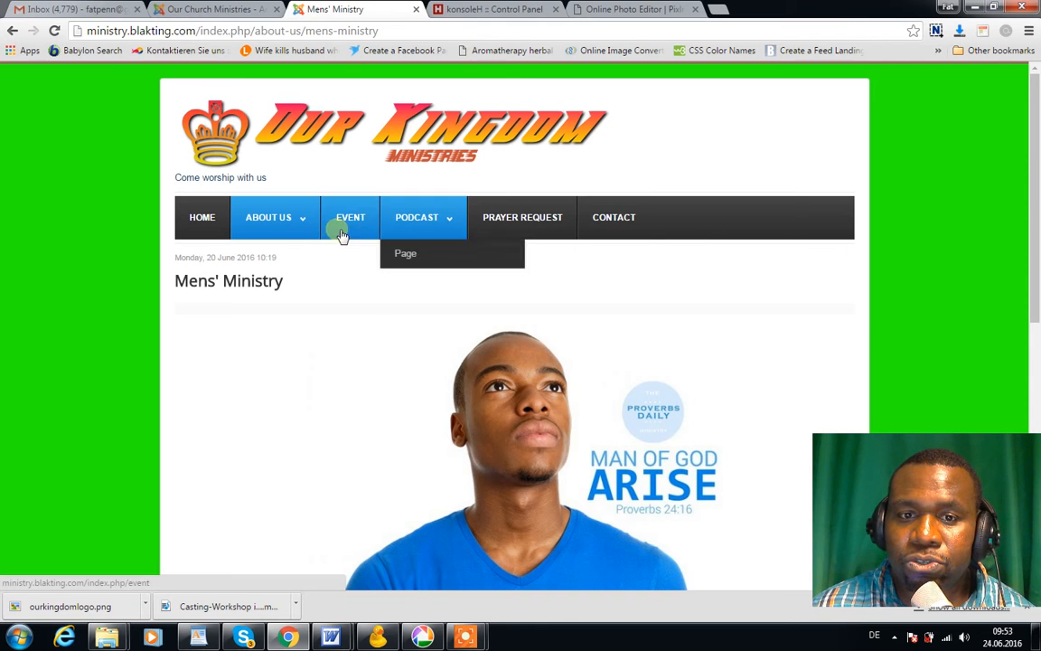
mouse_move(288, 220)
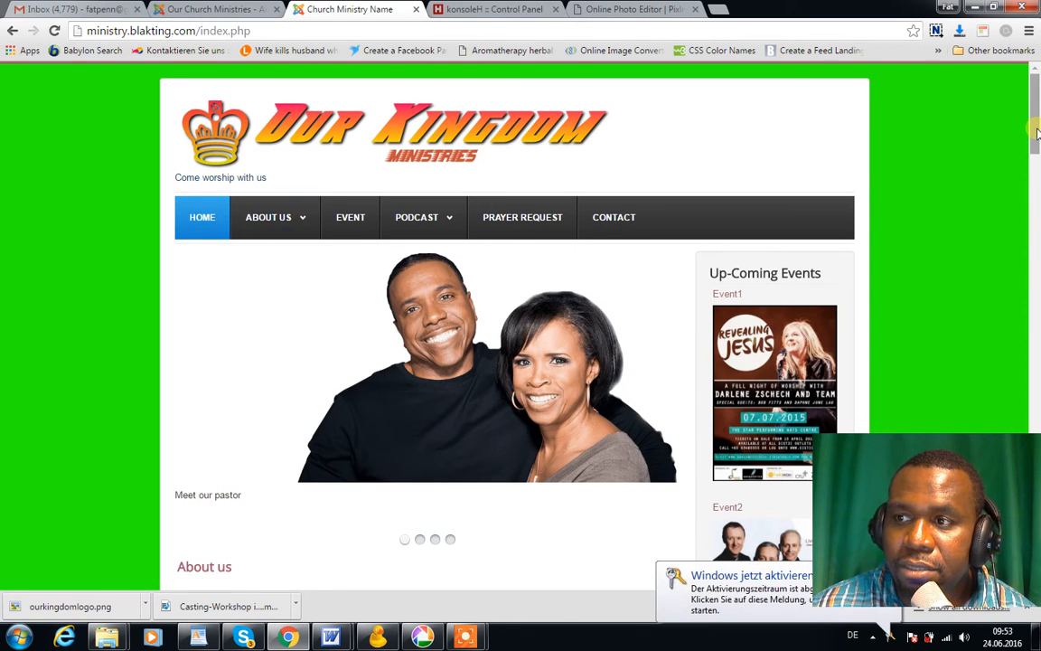
drag(1037, 133, 1026, 107)
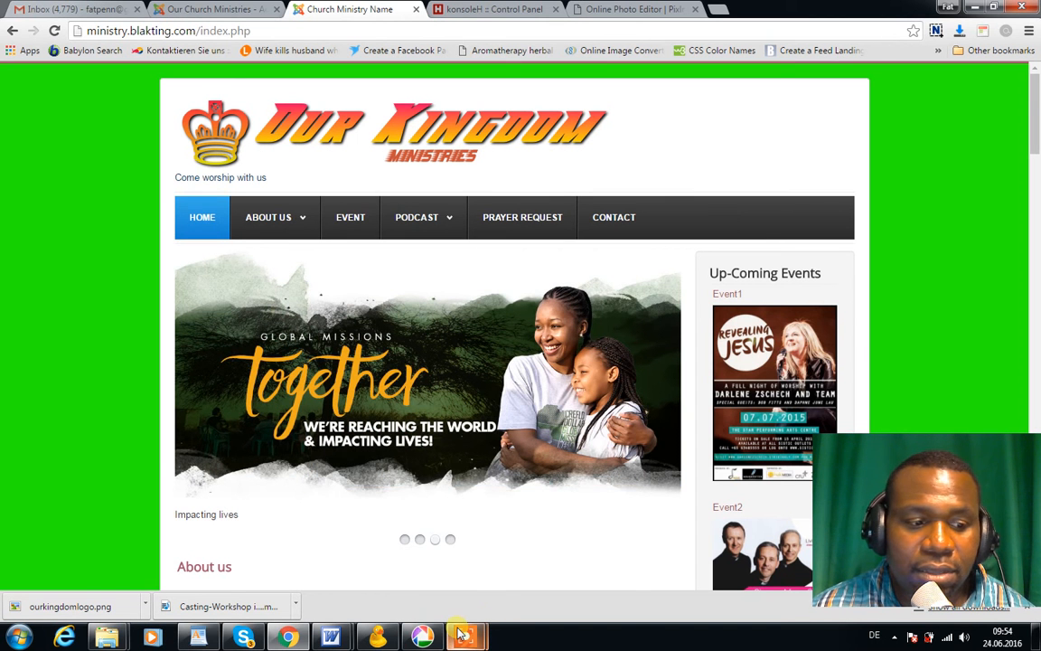
mouse_move(463, 636)
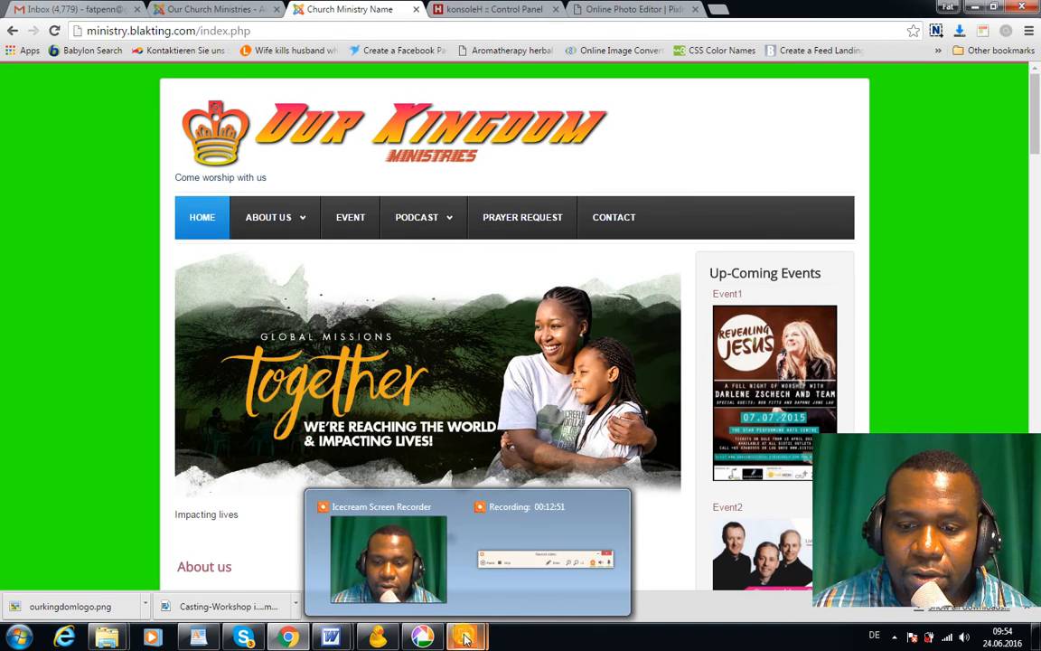
mouse_move(599, 551)
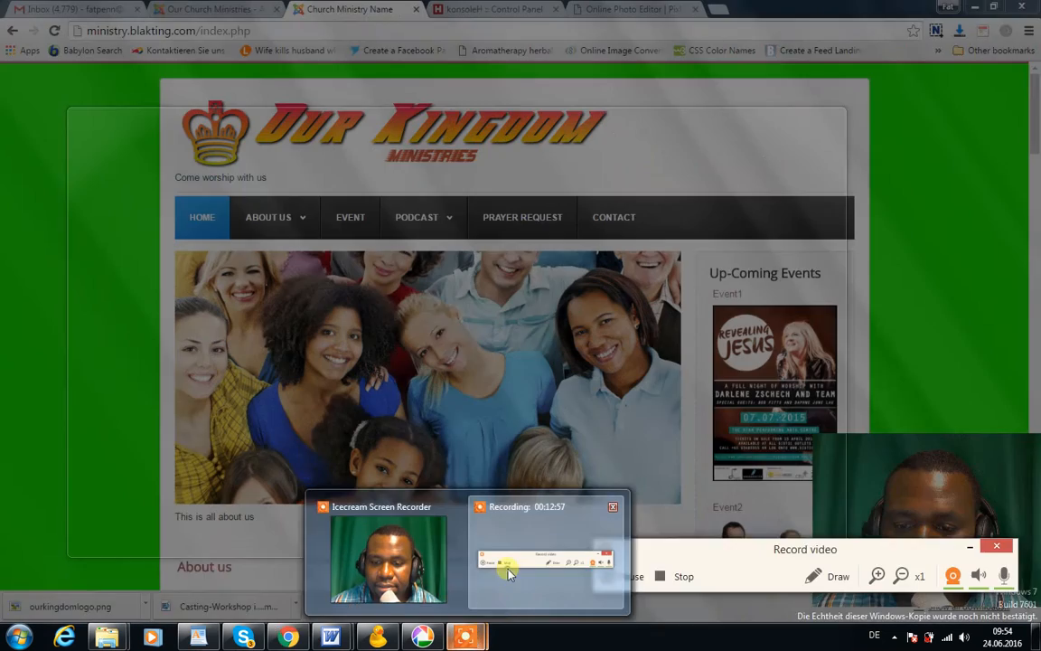
click(510, 565)
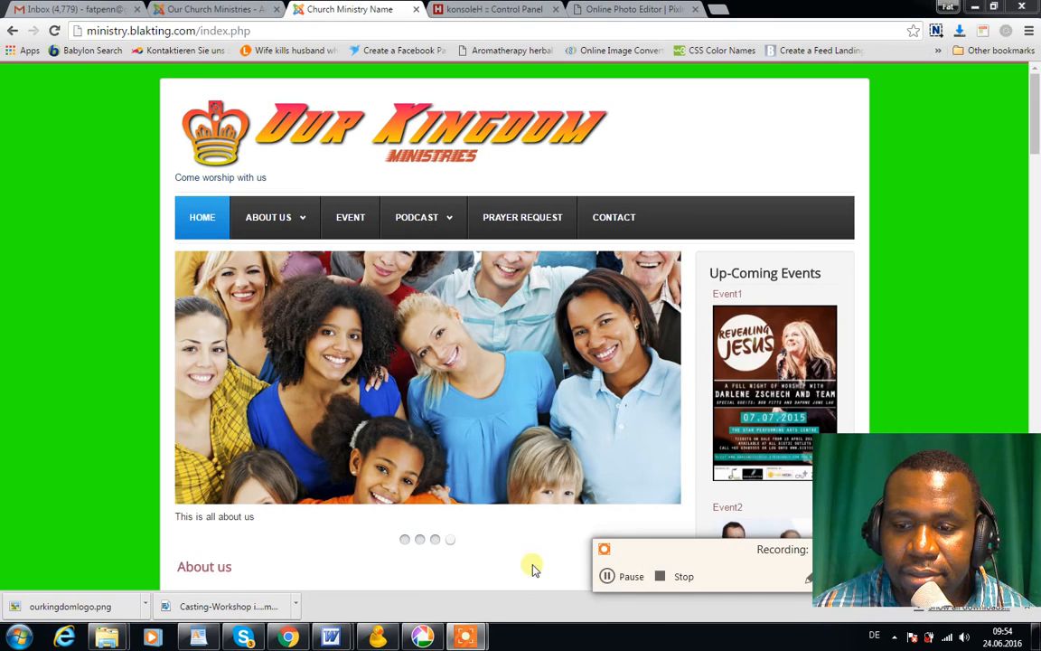